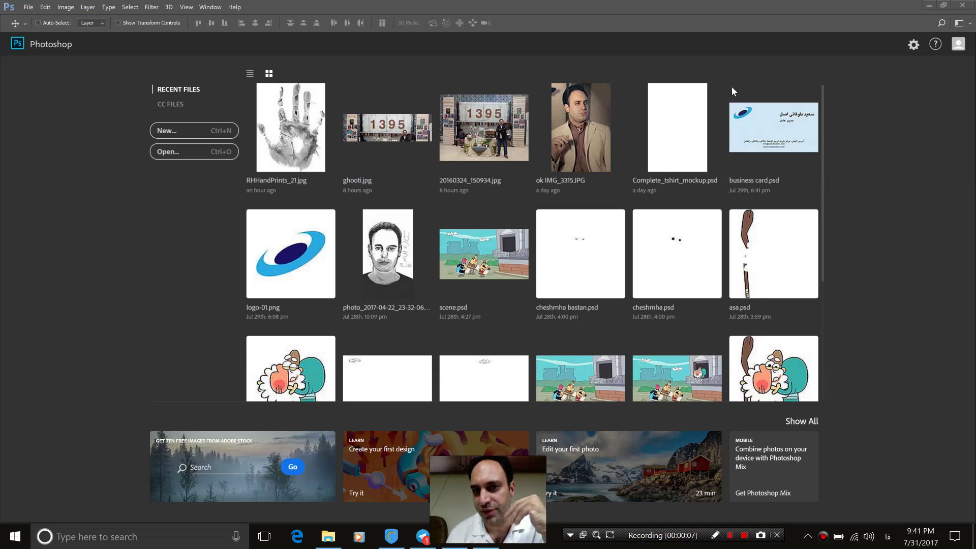
Step: Open the recent portrait ok IMG_3315.JPG from the Photoshop start screen
left_click(593, 123)
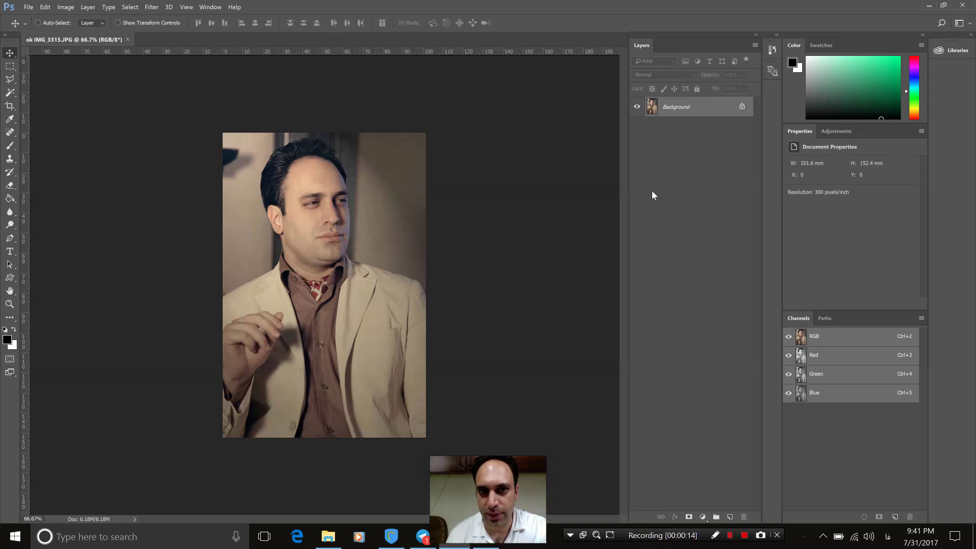
Step: In Image Size, change the resolution from 300 to 150 pixels per inch
left_click(74, 7)
left_click(107, 94)
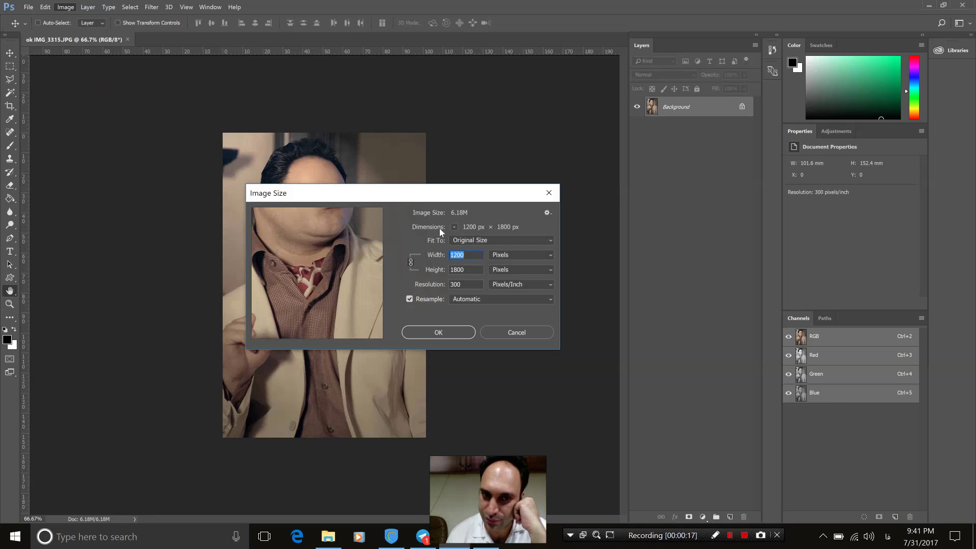
left_click_drag(458, 193, 628, 94)
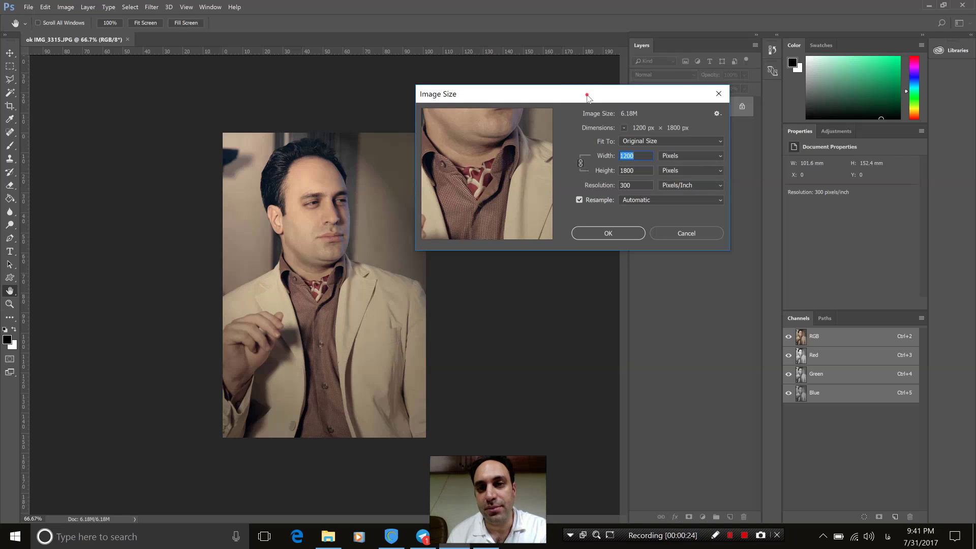
mouse_move(588, 97)
left_mouse_down()
mouse_move(433, 88)
mouse_move(443, 90)
left_mouse_up()
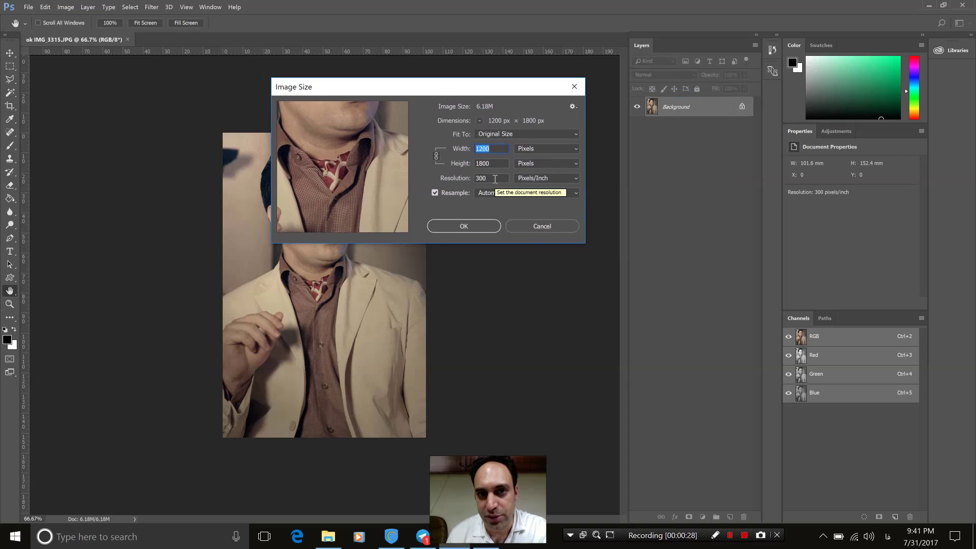
left_click(495, 179)
double_click(494, 179)
right_click(496, 180)
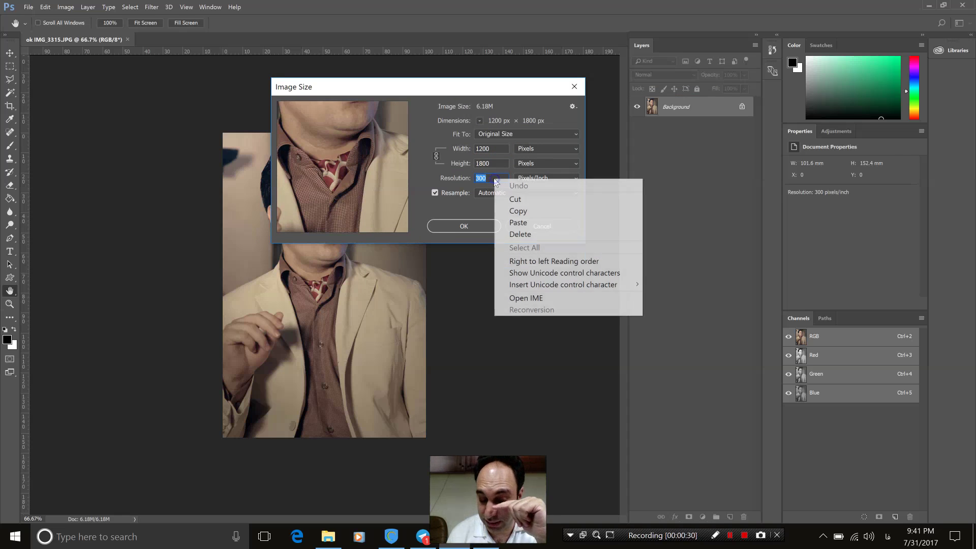
left_click(490, 177)
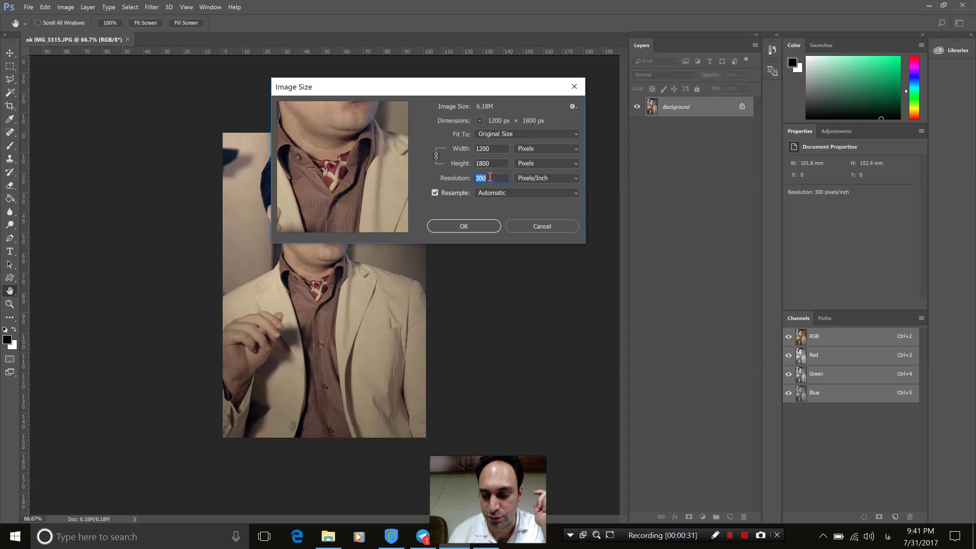
type("150")
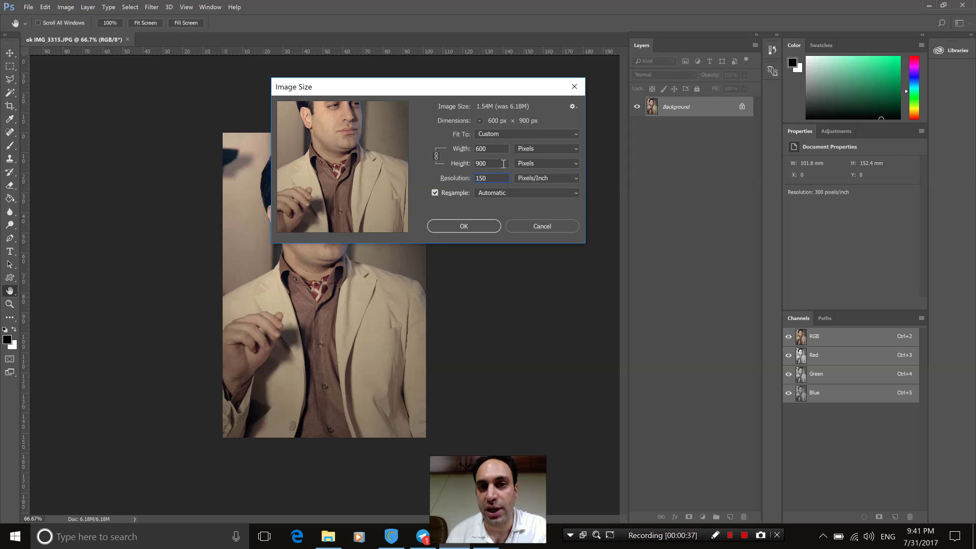
Step: Set the height to 1200 px, so width becomes 800 px, and apply the resize
double_click(498, 149)
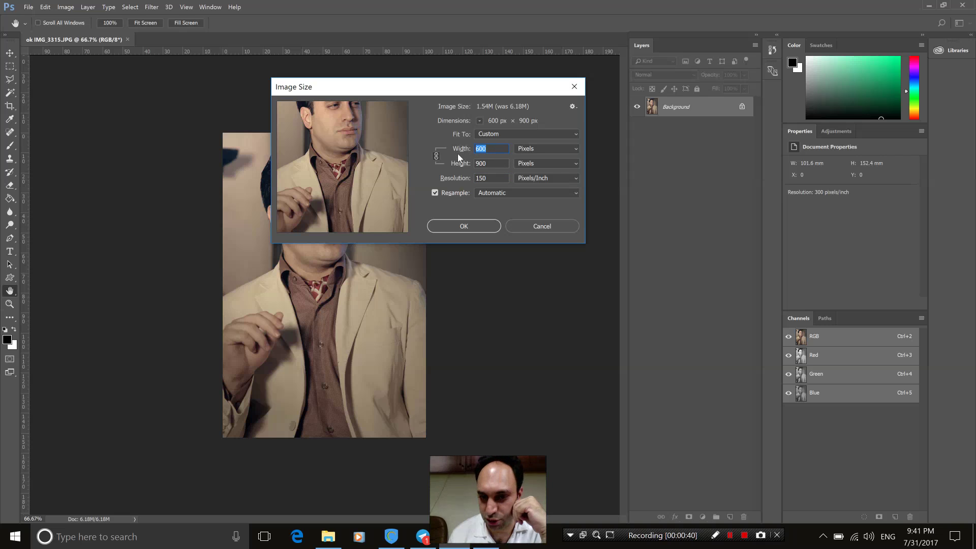
double_click(497, 164)
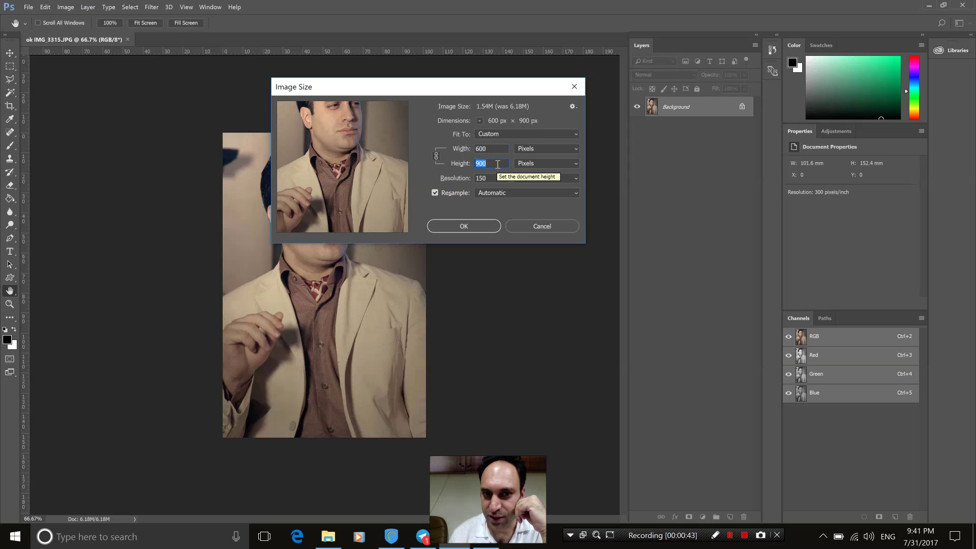
type("1000")
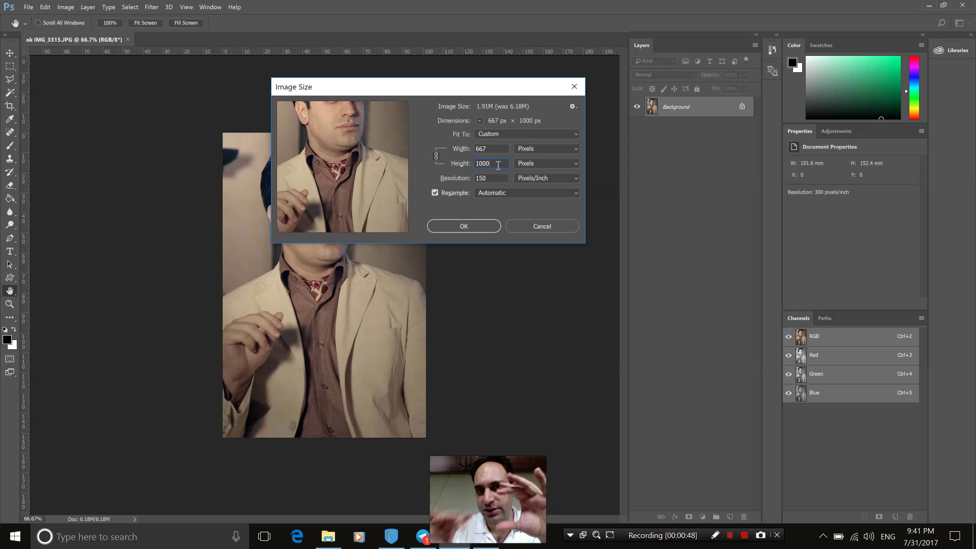
double_click(498, 165)
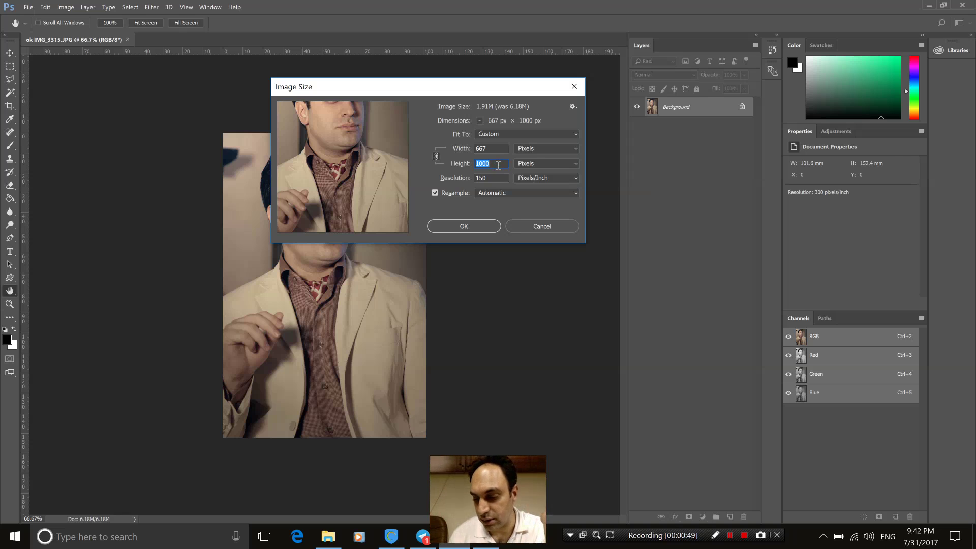
type("1200")
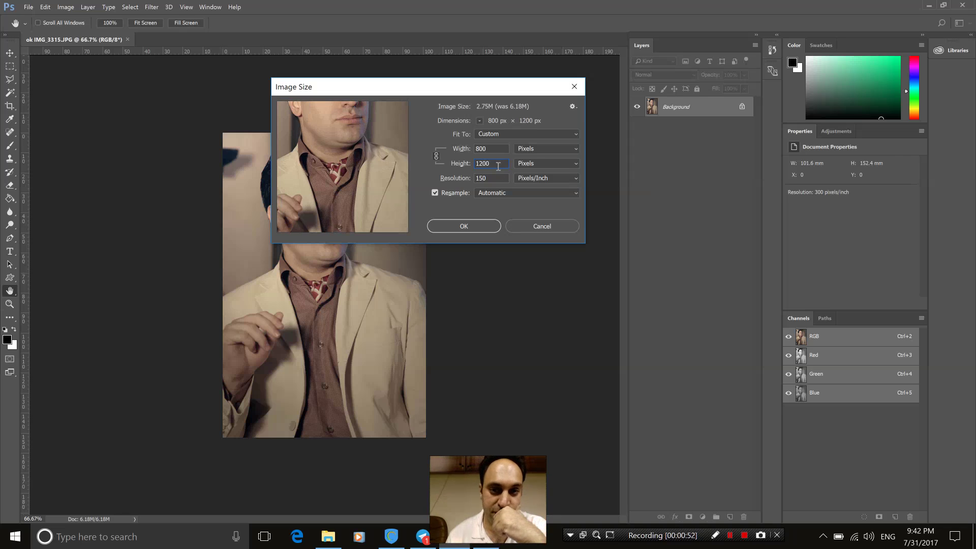
left_click(483, 226)
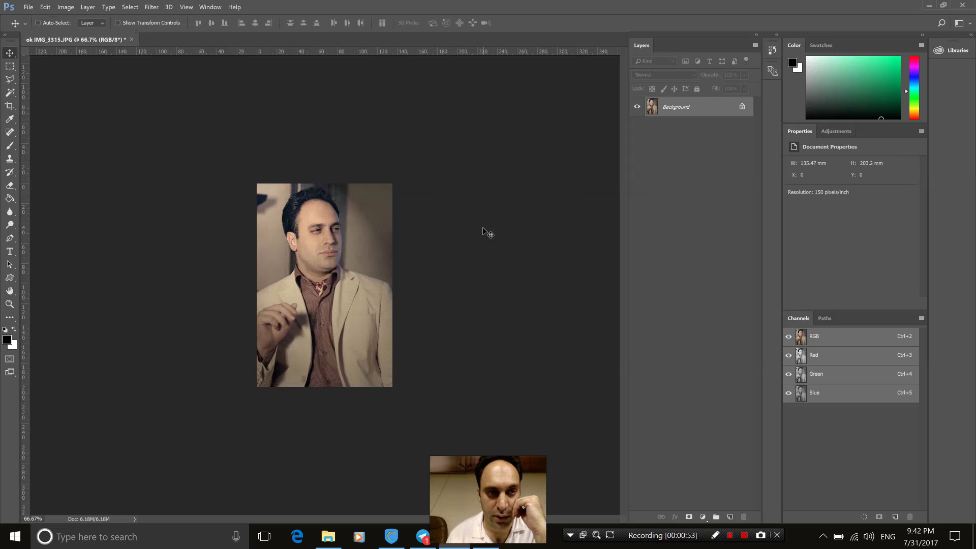
Step: Open Save for Web (Legacy) from the File > Export menu
left_click(56, 6)
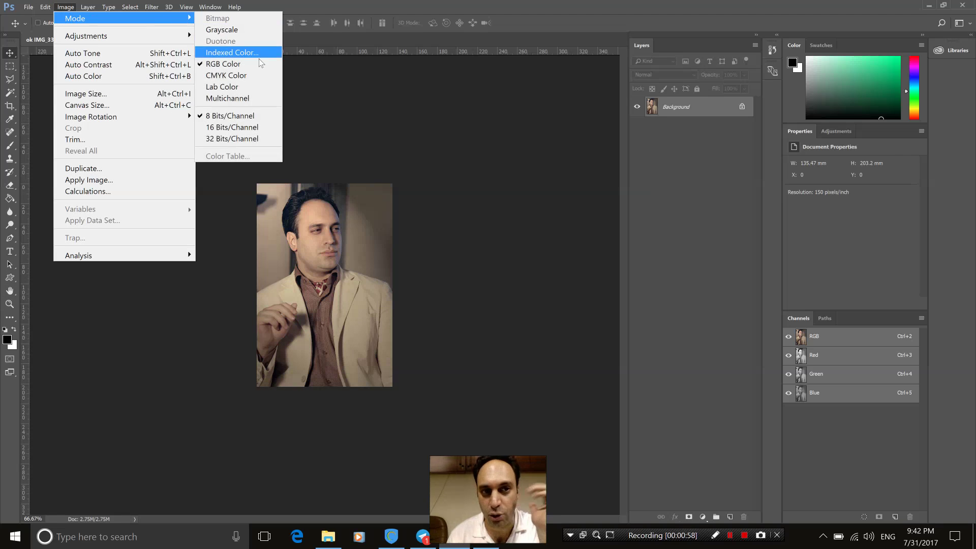
mouse_move(122, 18)
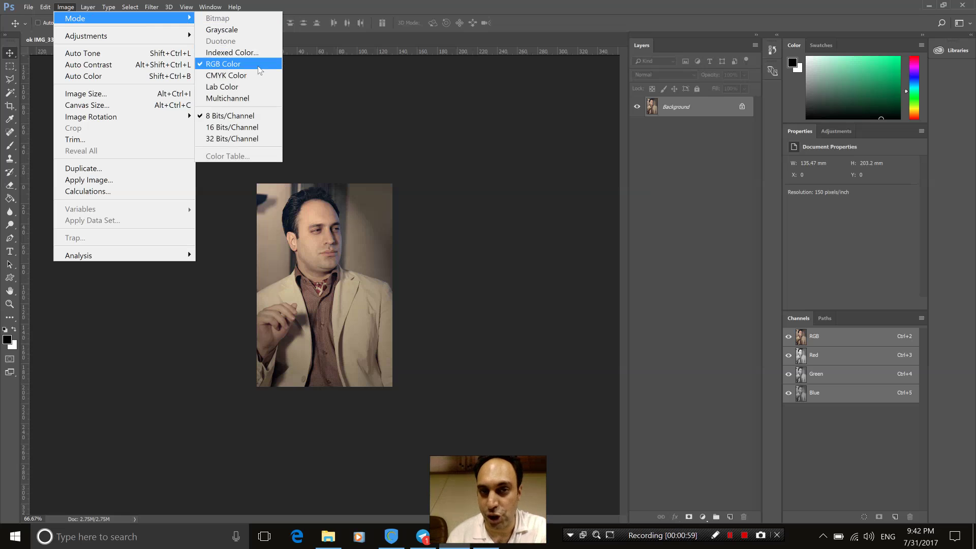
key("Escape")
key("Escape")
key("alt+f")
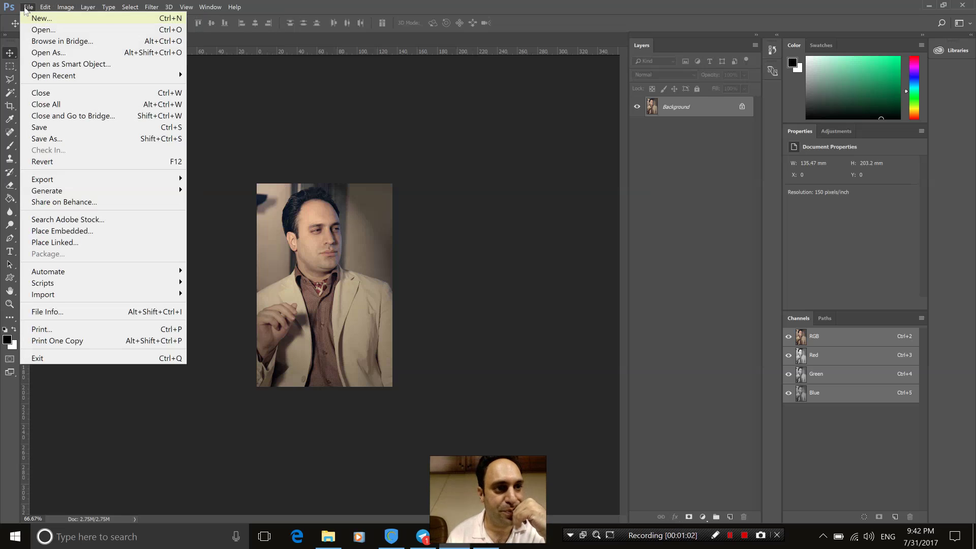
mouse_move(43, 179)
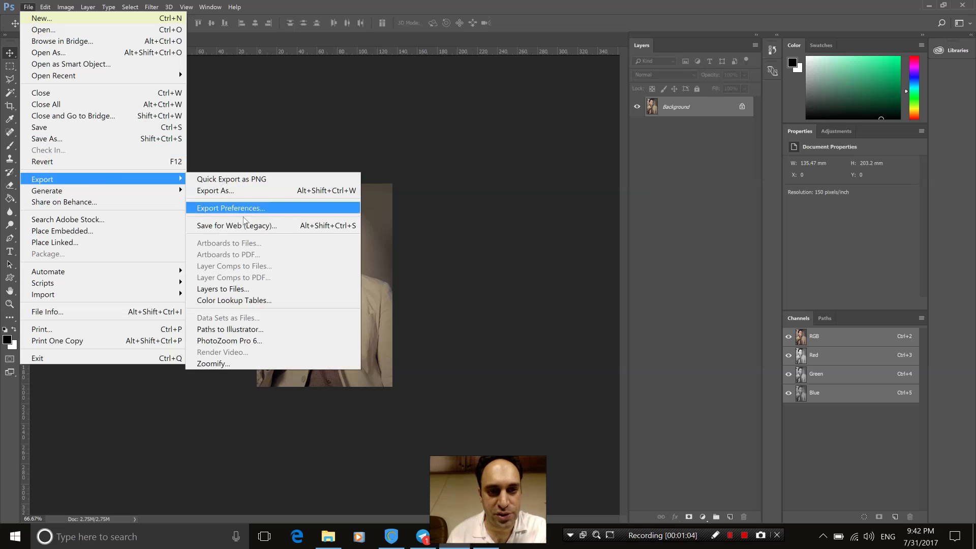
left_click(242, 225)
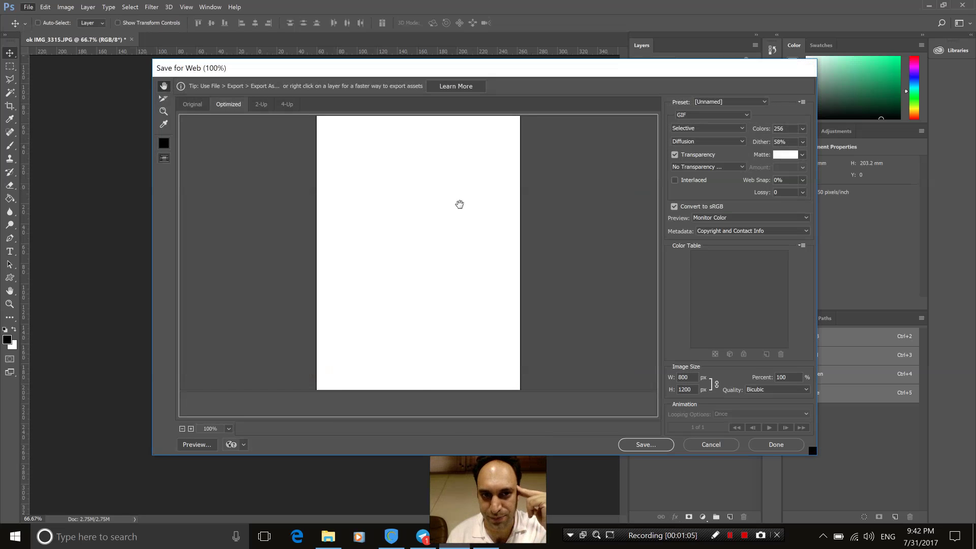
Step: Switch the web export format from GIF to JPEG at Low, Quality 0
left_click_drag(542, 75, 542, 85)
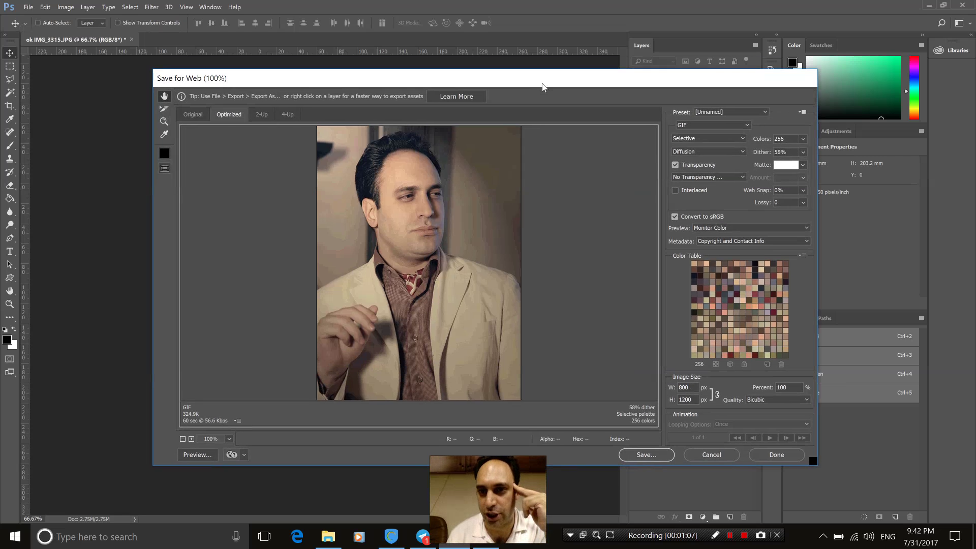
left_click(747, 125)
left_click(718, 143)
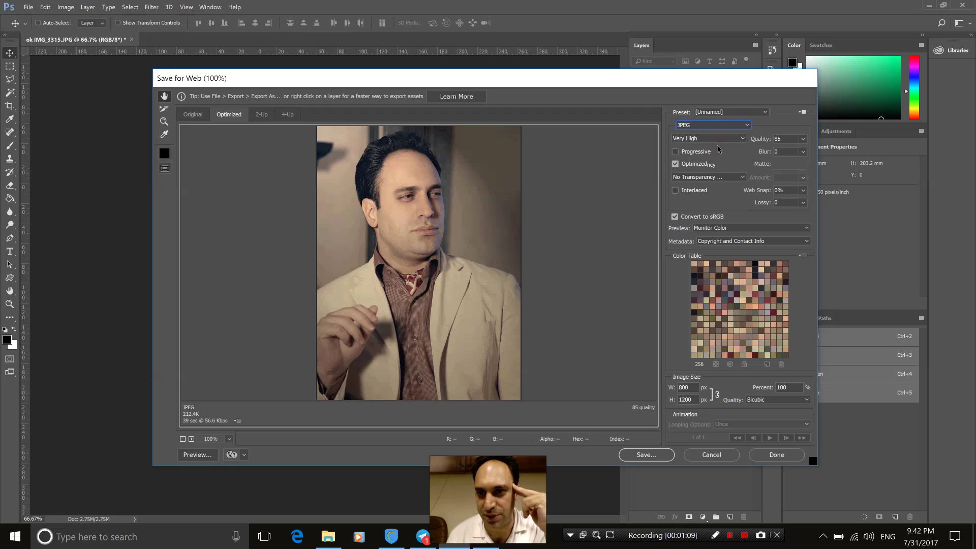
left_click(803, 139)
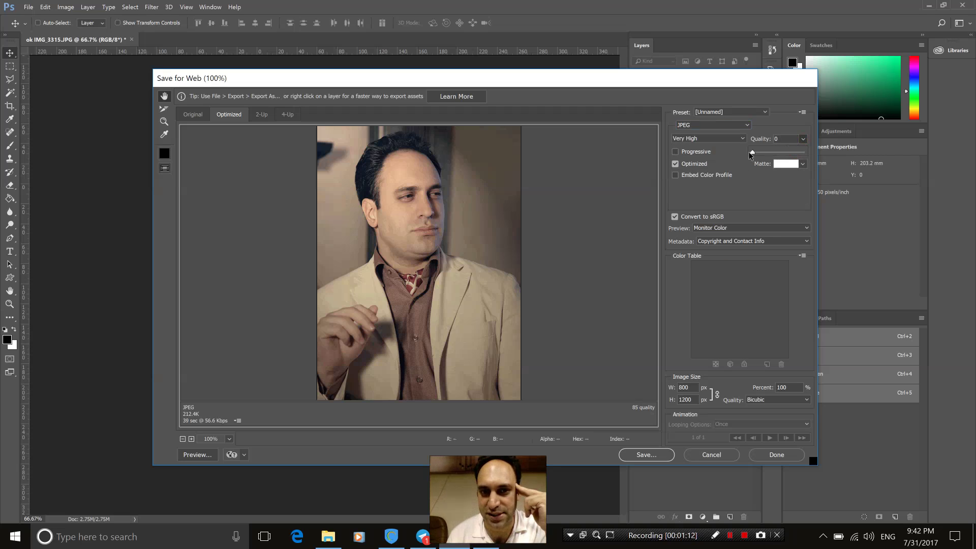
left_click_drag(751, 155, 752, 152)
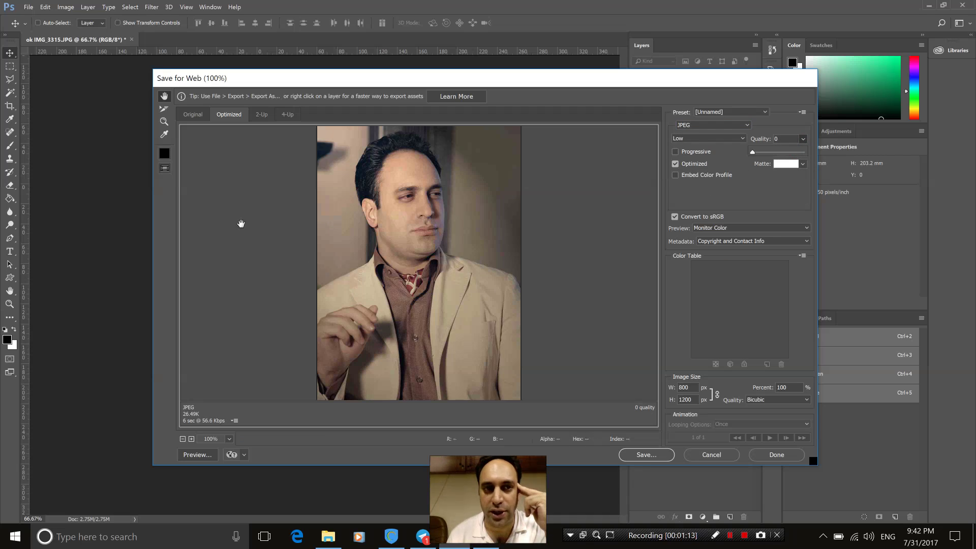
Step: Zoom the preview in on the face to 300% and switch to the Hand tool
left_click(164, 123)
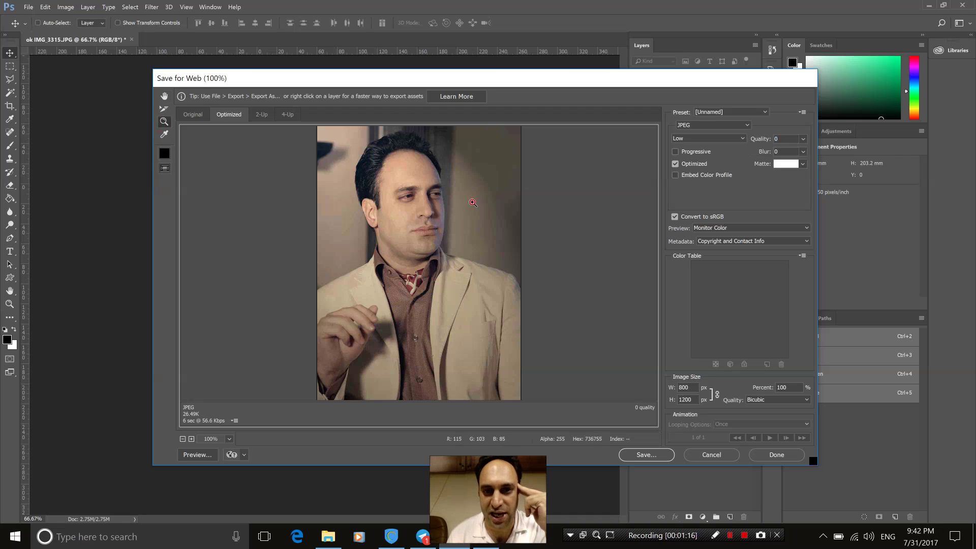
left_click(469, 204)
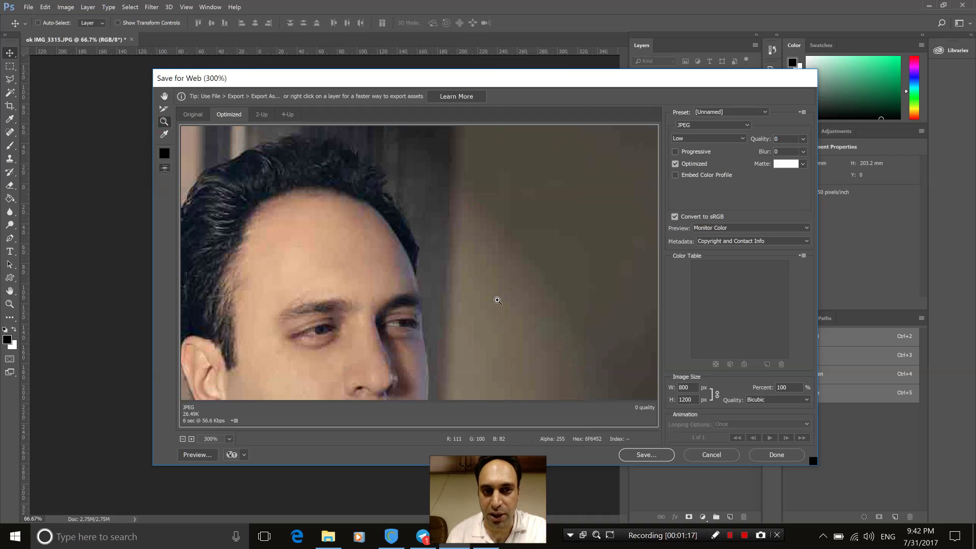
scroll(497, 299, "down", 1)
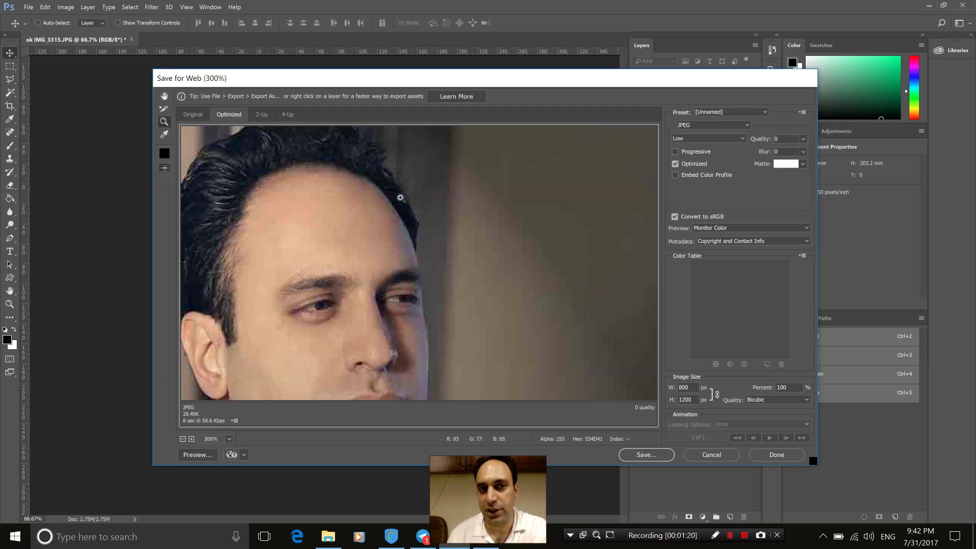
left_click(170, 97)
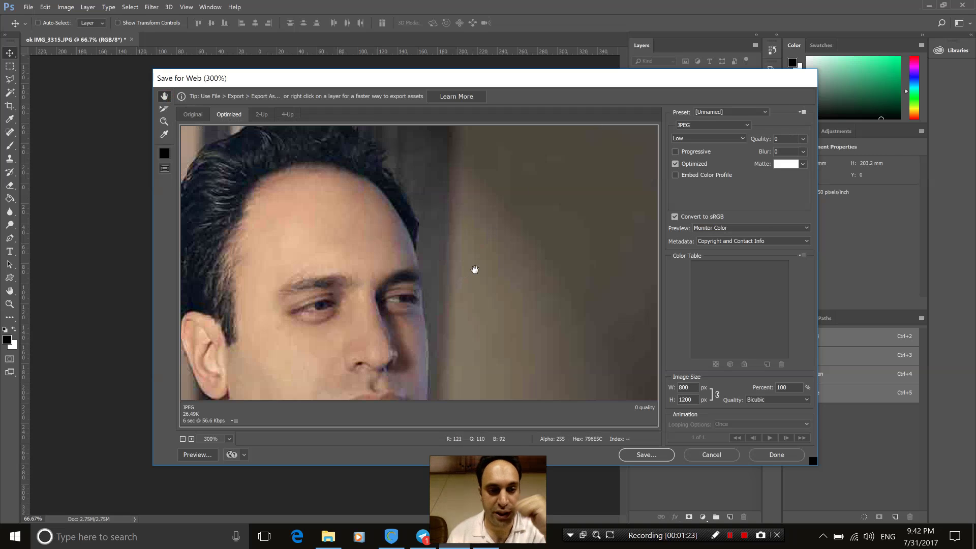
Step: Estimate download time at 128 Kbps and raise the JPEG quality to 65
left_click(235, 421)
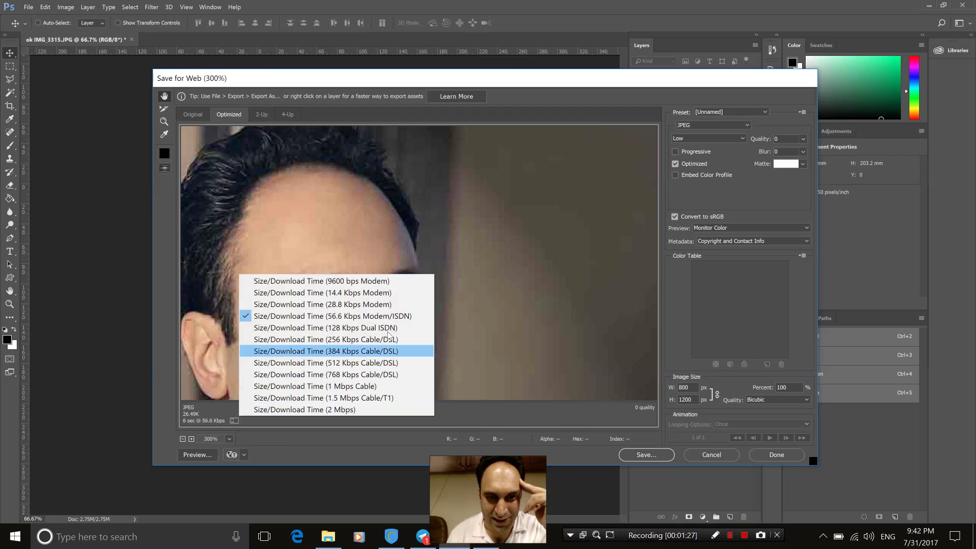
left_click(388, 327)
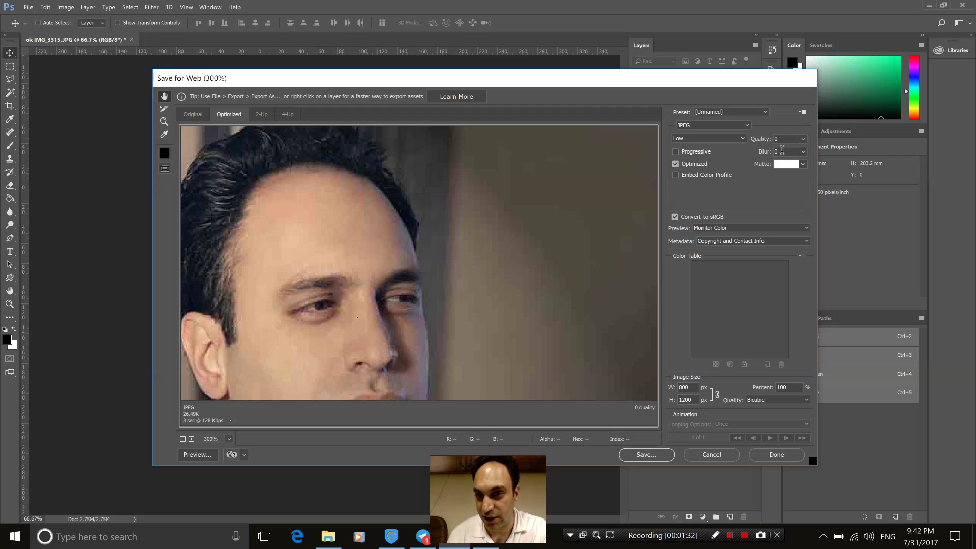
left_click(803, 140)
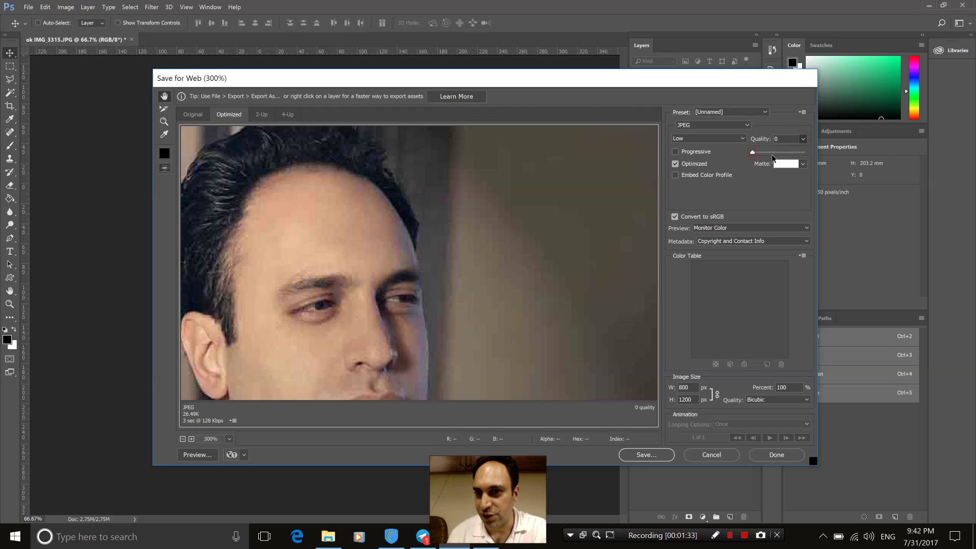
left_click_drag(774, 154, 780, 155)
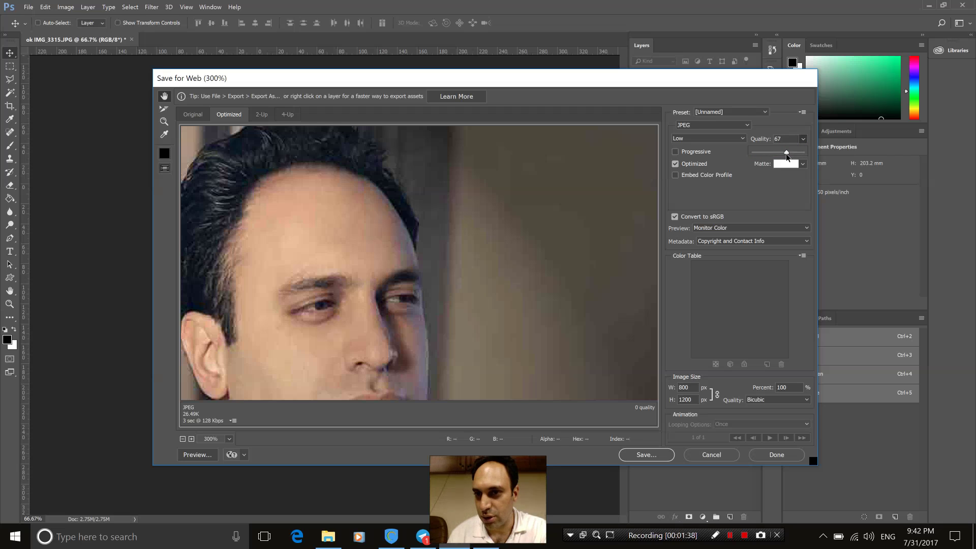
left_click(699, 202)
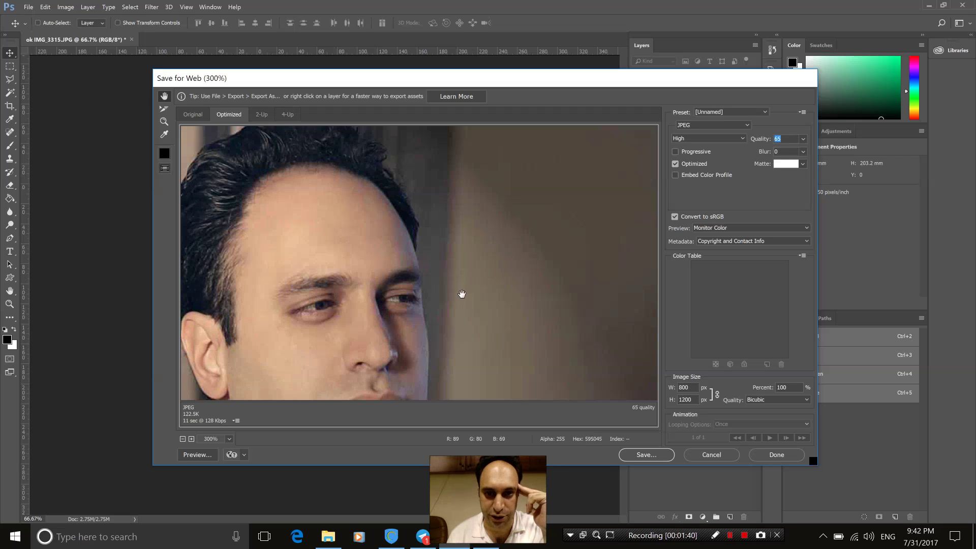
Step: Scroll the preview up and down to inspect the face for compression artefacts
scroll(427, 224, "down", 3)
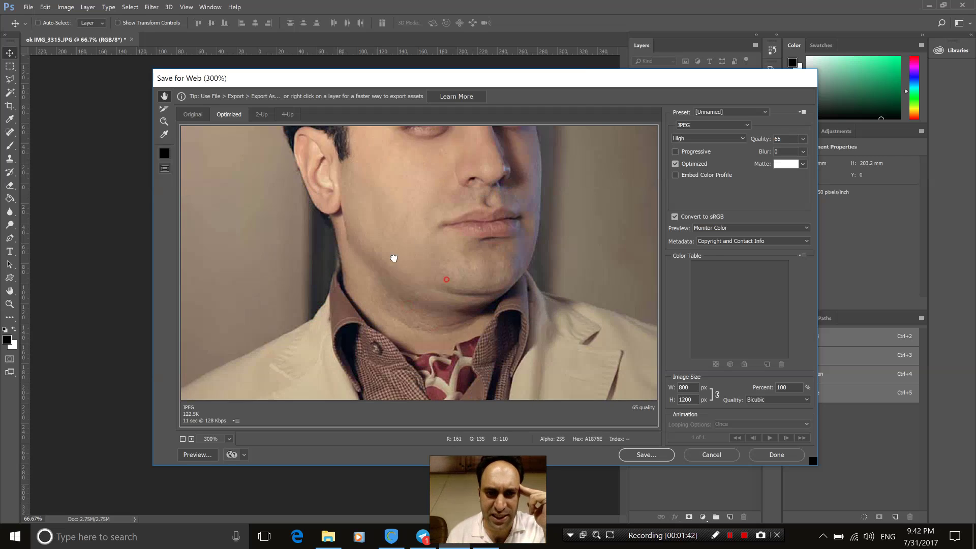
scroll(395, 259, "down", 2)
scroll(534, 254, "up", 1)
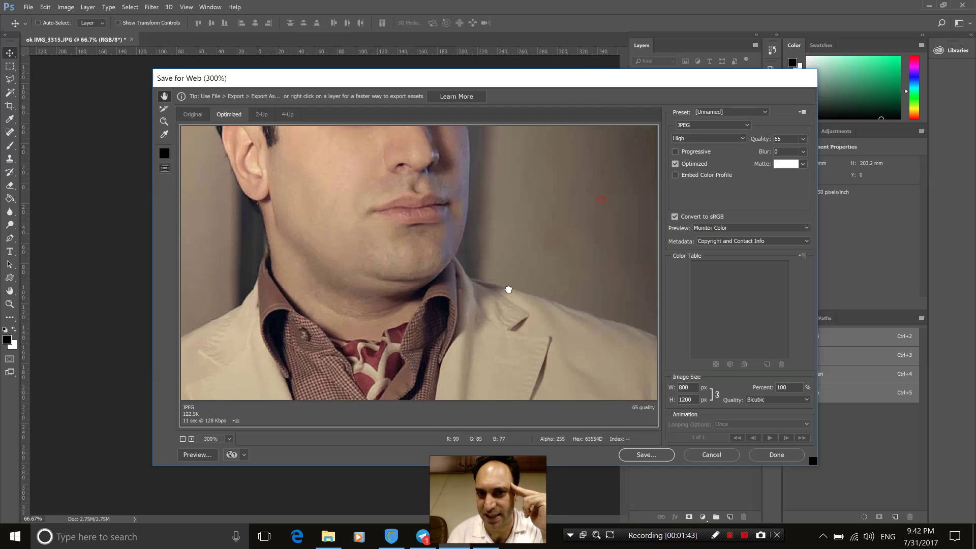
scroll(529, 254, "up", 2)
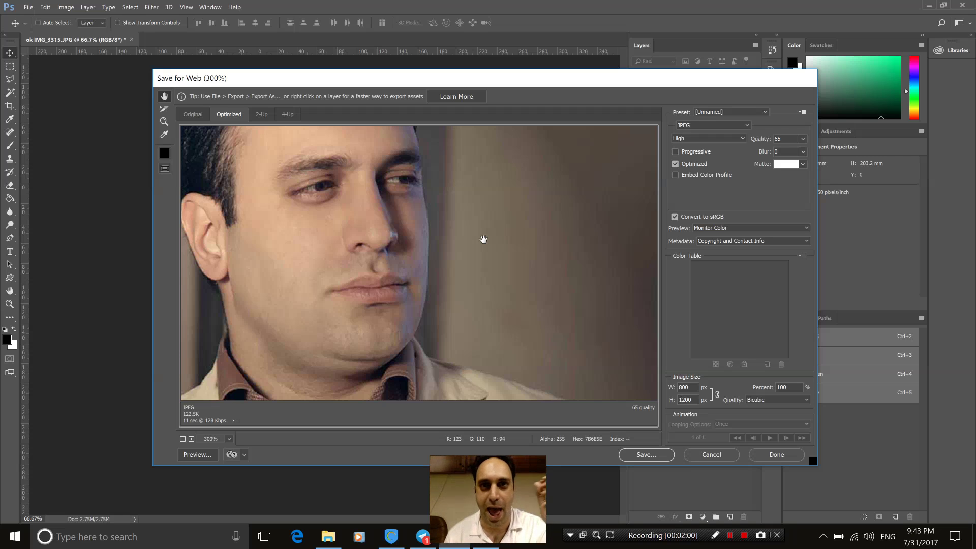
Step: Set JPEG quality to 75 and pan the preview across lips, chin, forehead and eyes
left_click(804, 139)
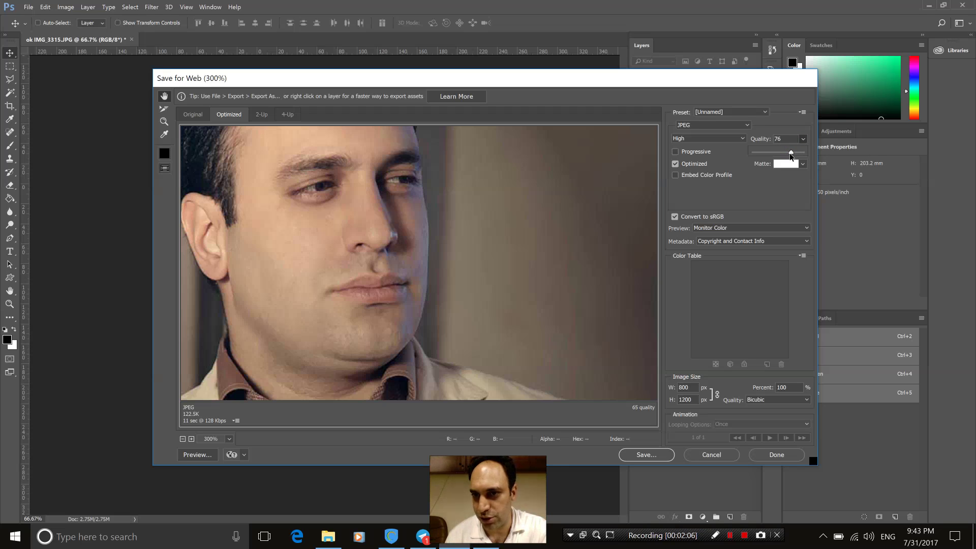
left_click(756, 192)
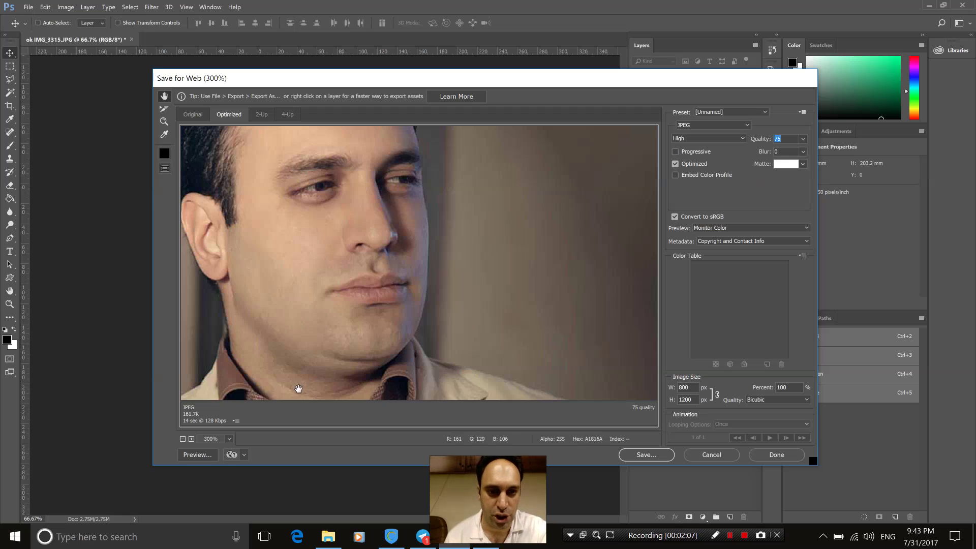
left_click_drag(437, 323, 500, 245)
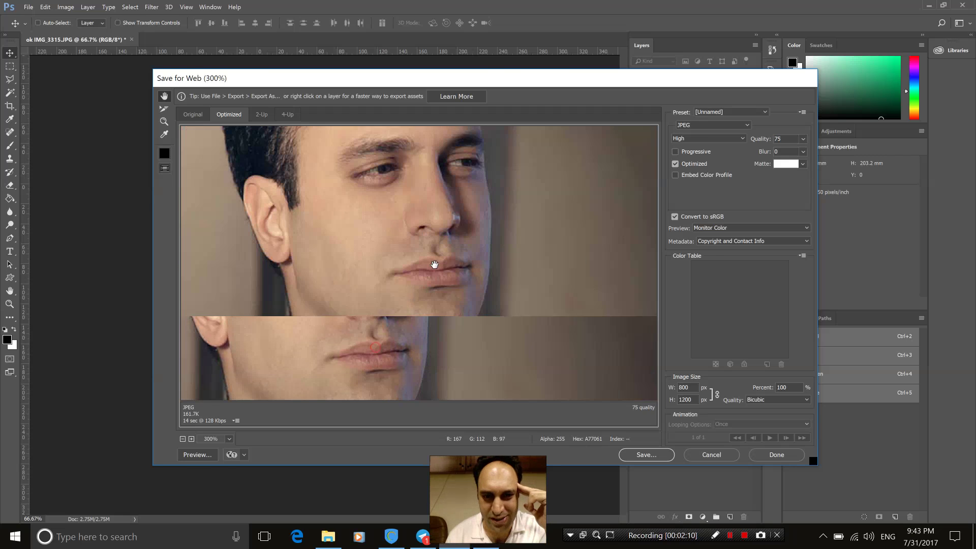
left_click_drag(456, 307, 450, 330)
mouse_move(389, 236)
left_mouse_down()
mouse_move(333, 275)
mouse_move(461, 256)
left_mouse_up()
scroll(456, 233, "down", 3)
scroll(456, 233, "up", 3)
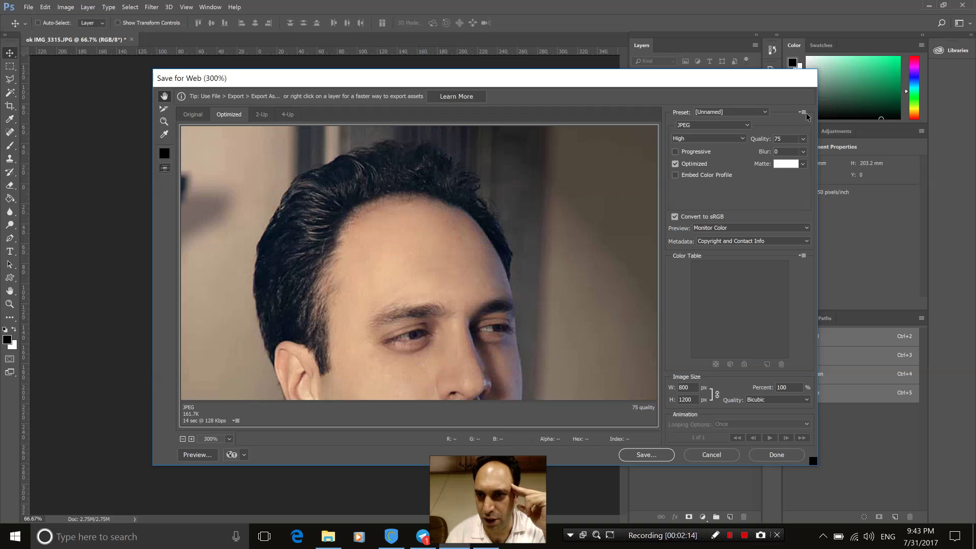
Step: Raise quality to 85, view the neck and collar, and estimate download at 512 Kbps
left_click(803, 140)
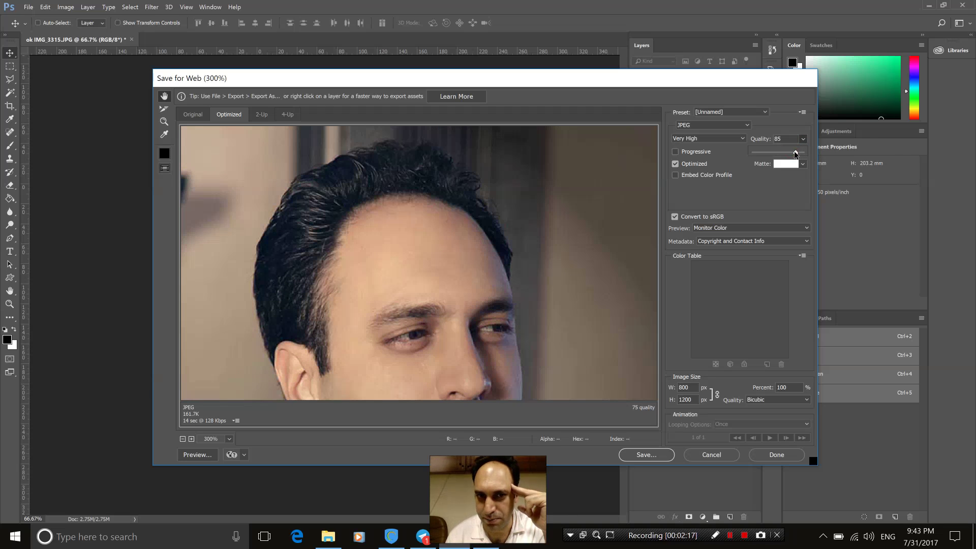
scroll(499, 280, "down", 3)
mouse_move(525, 299)
left_mouse_down()
mouse_move(453, 324)
mouse_move(488, 266)
left_mouse_up()
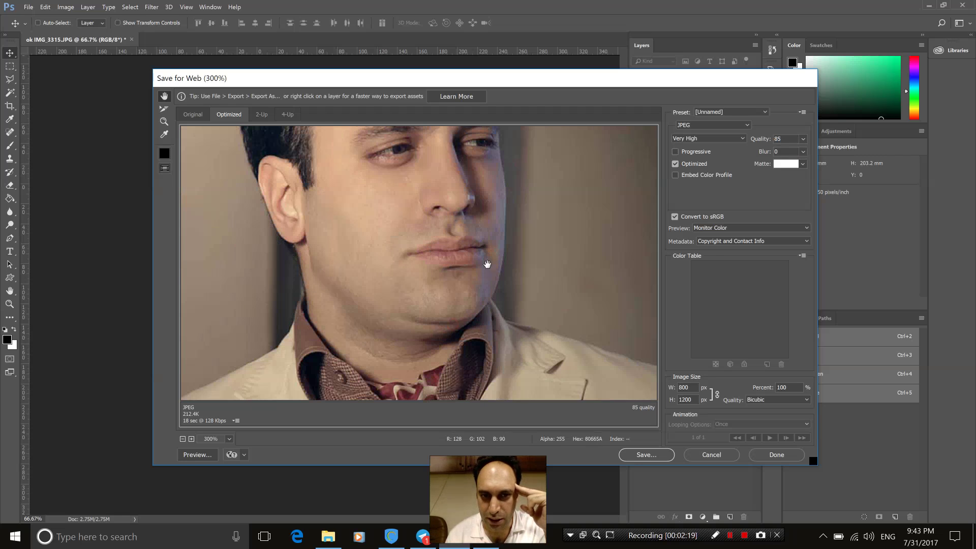
left_click_drag(436, 233, 450, 254)
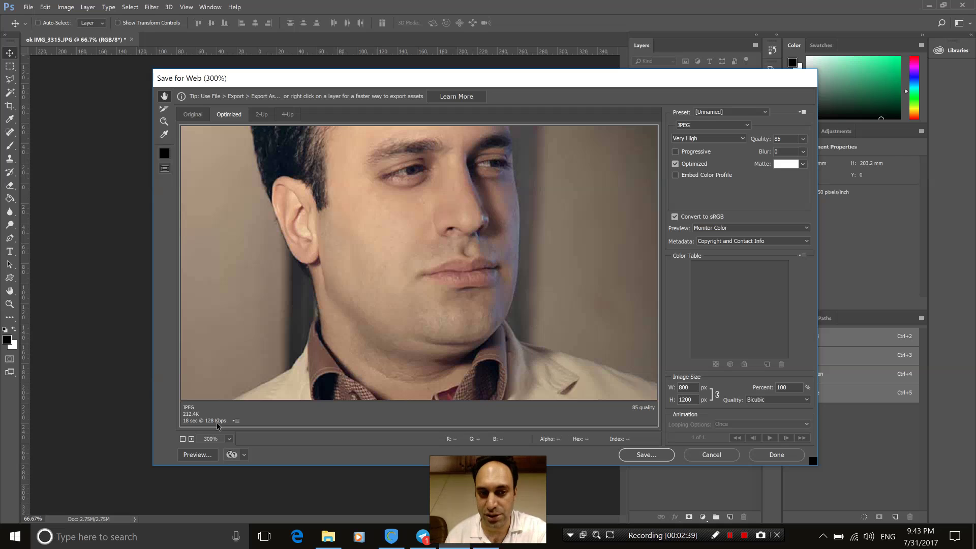
left_click(236, 421)
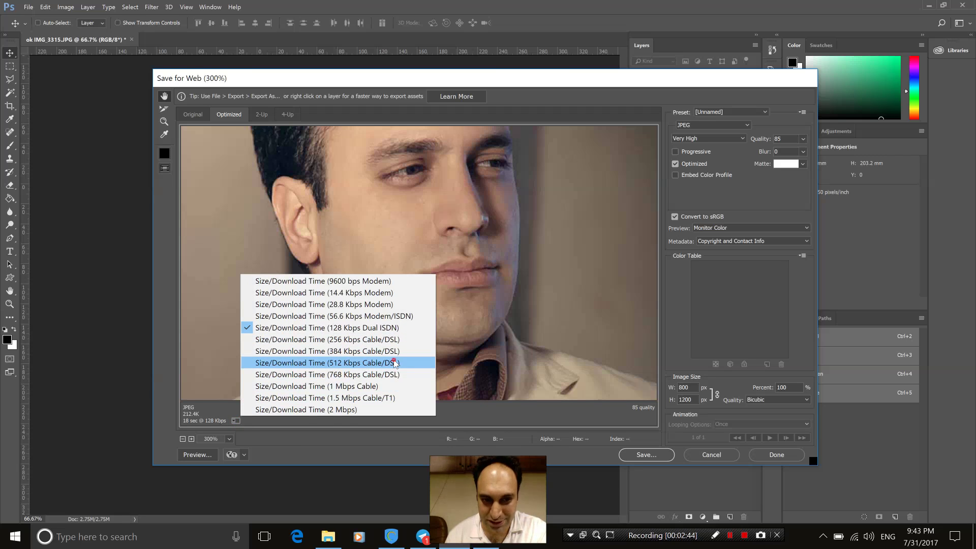
left_click(396, 363)
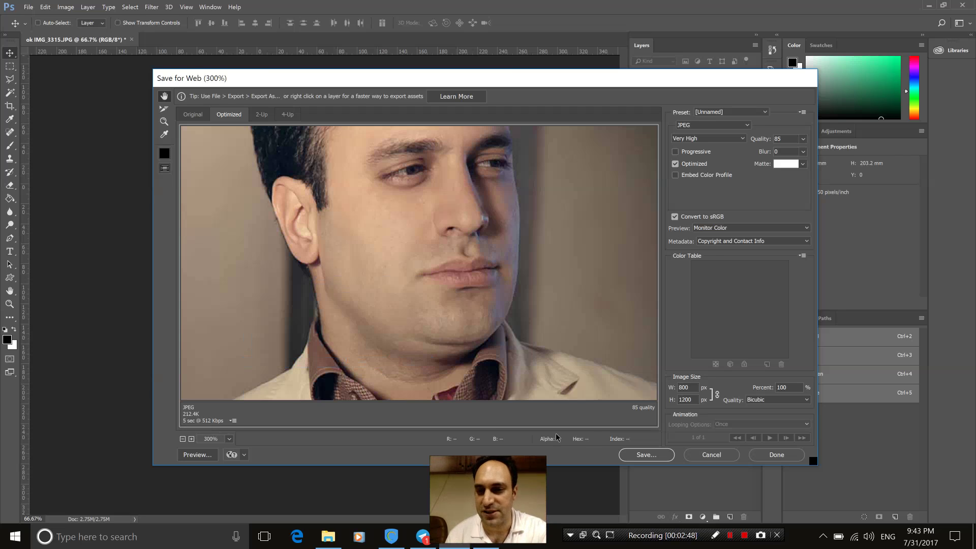
Step: Save the optimized Quality 85 JPEG to the Desktop as ok-IMG_3315.jpg
left_click(643, 456)
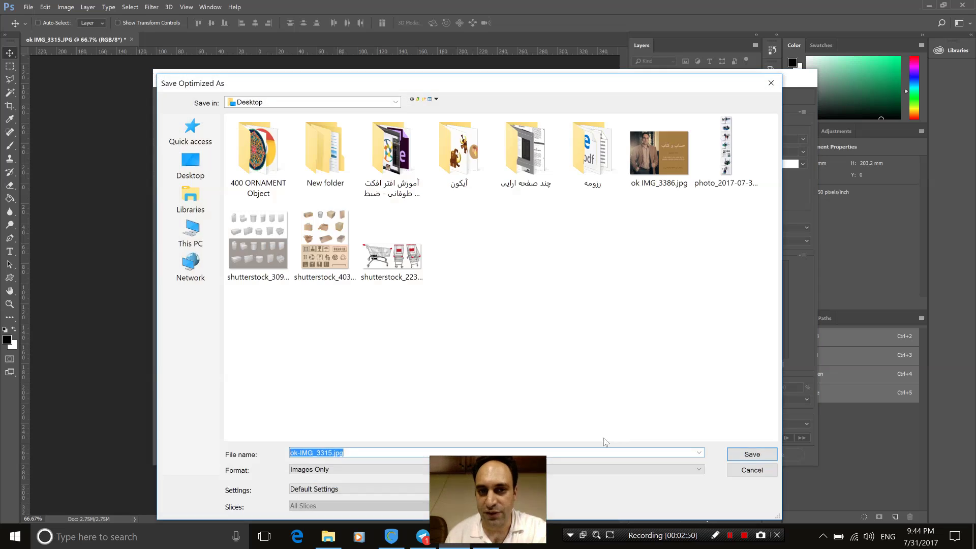
left_click(203, 177)
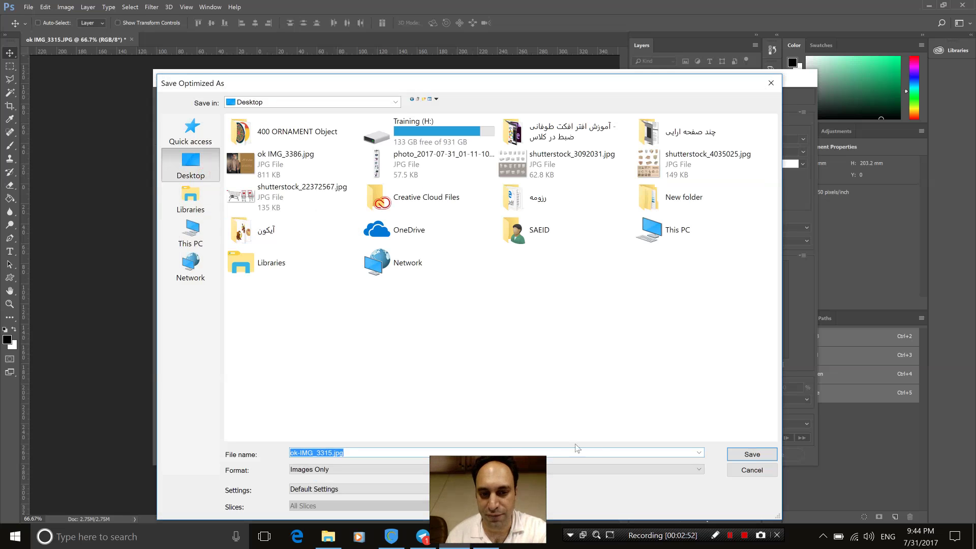
left_click(745, 453)
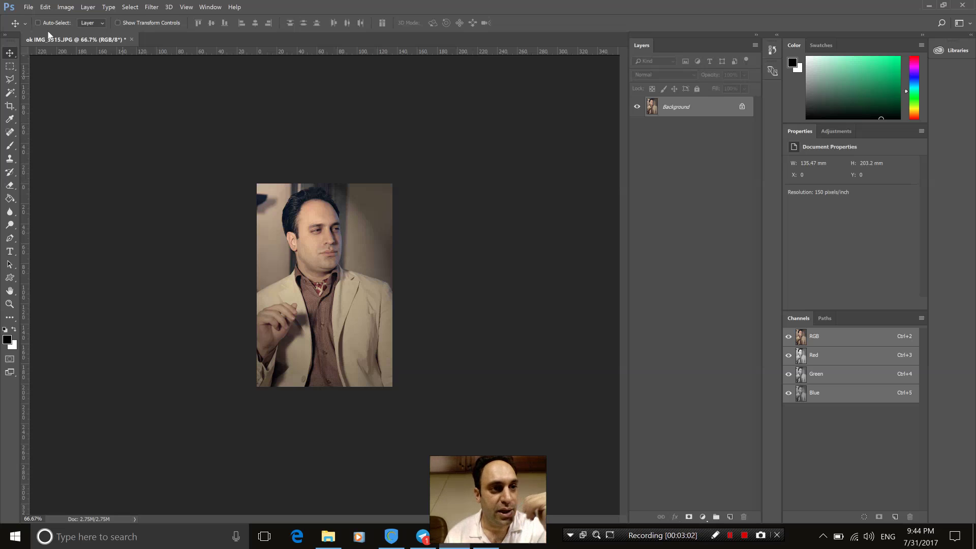
Step: Save As a JPEG copy on the Desktop, correcting the name to ok IMG_3315-2.jpg
left_click(28, 6)
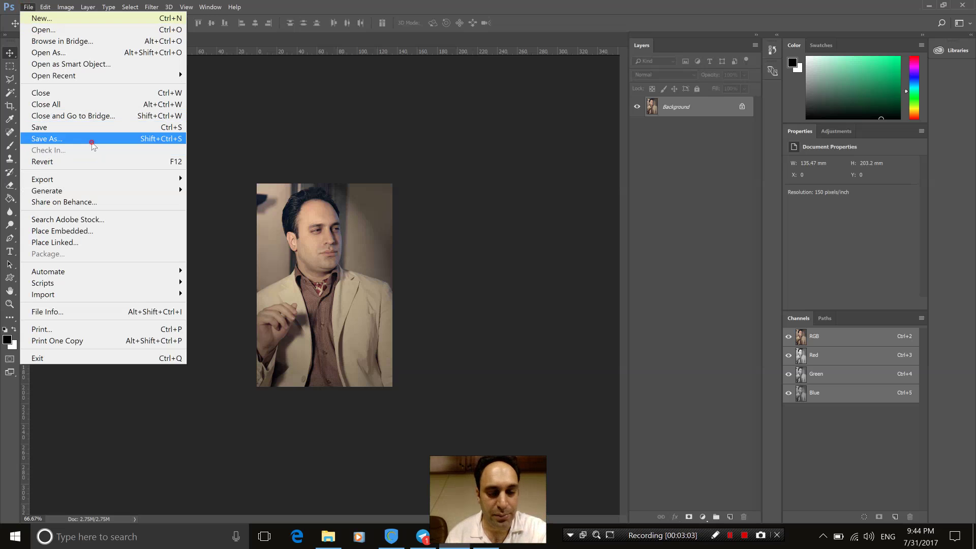
left_click(94, 139)
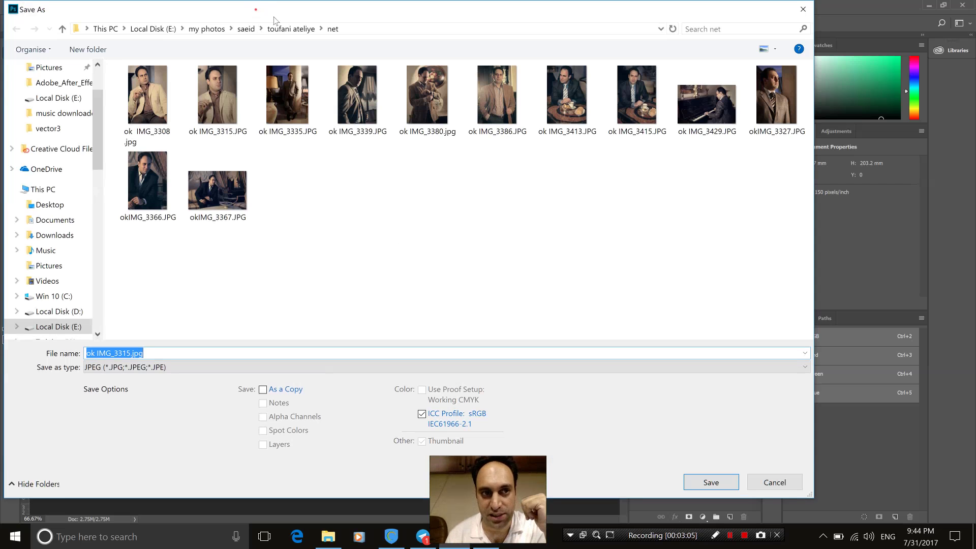
left_click_drag(255, 4, 360, 25)
left_click(159, 226)
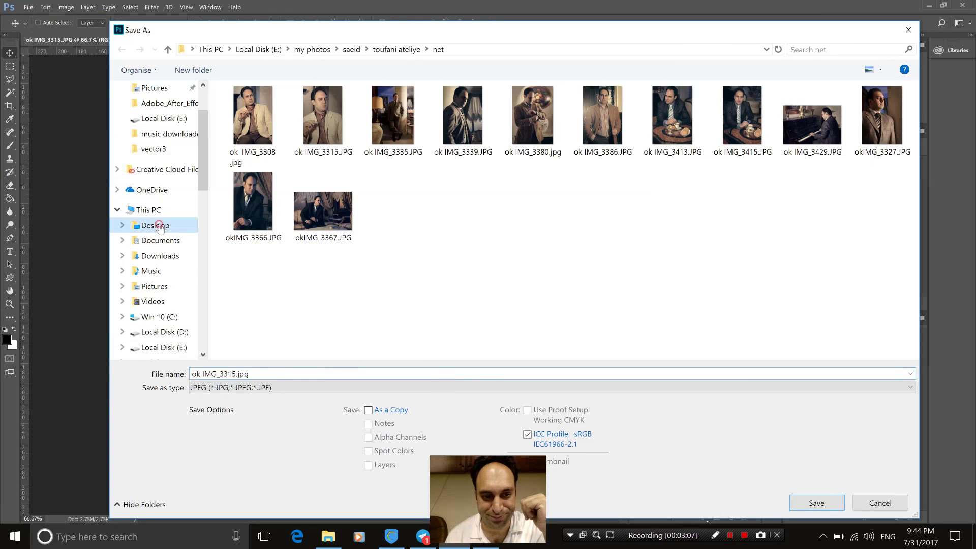
left_click(254, 375)
type("=2")
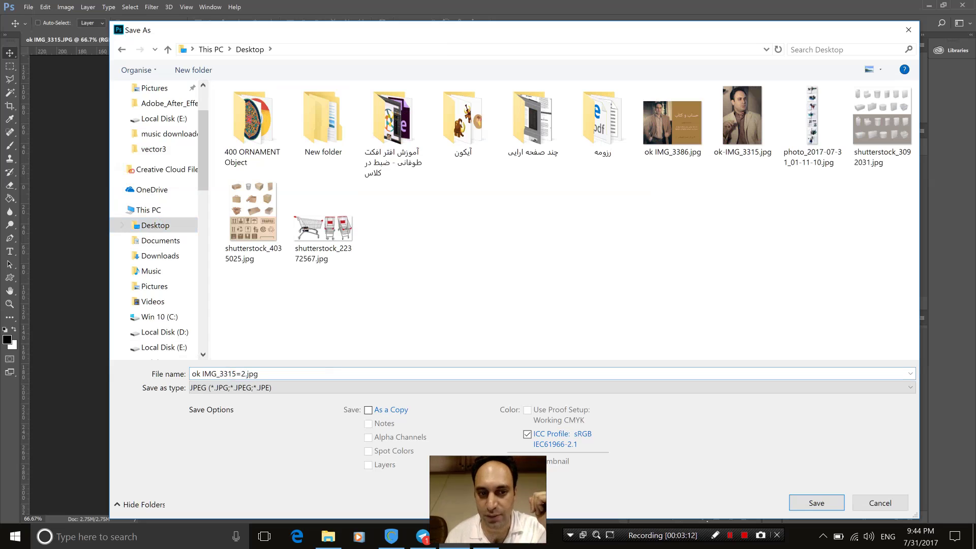
key("BackSpace")
key("BackSpace")
type("-")
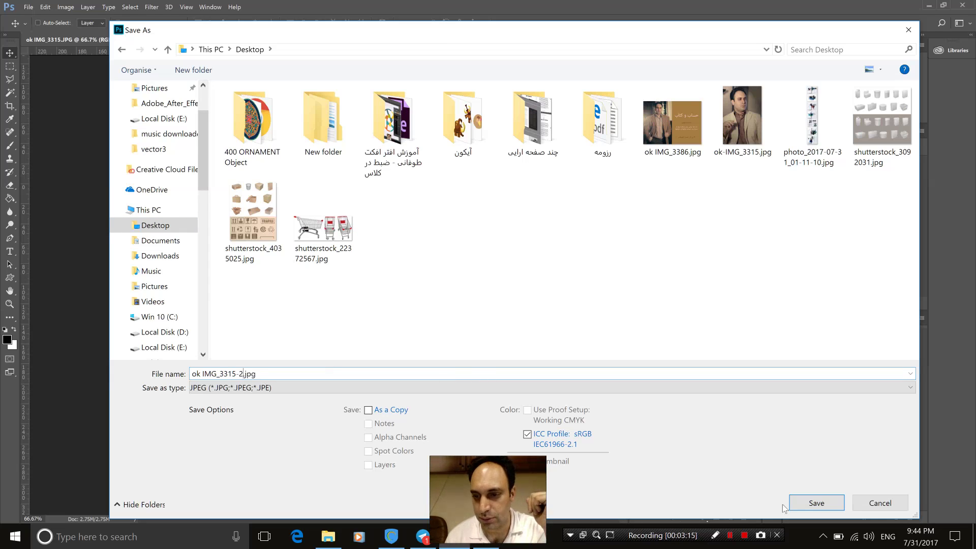
left_click(814, 503)
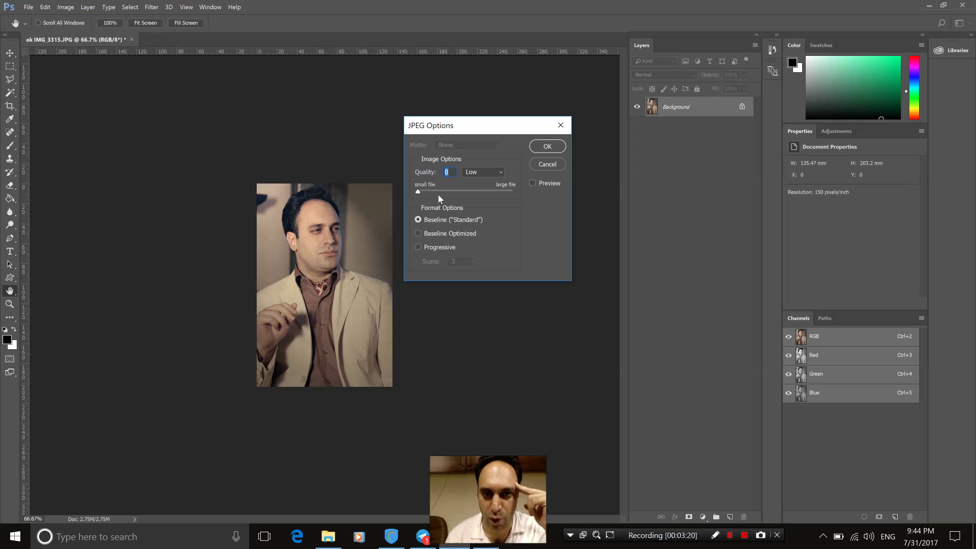
type("12")
Step: Preview the compression at 200% and save the copy at JPEG Quality 7 (Medium)
left_click(540, 183)
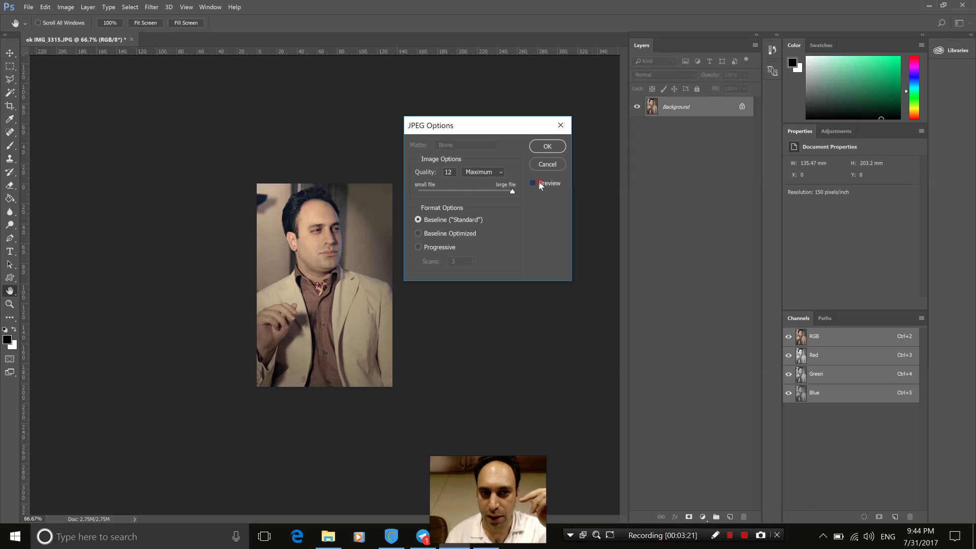
key("ctrl+plus")
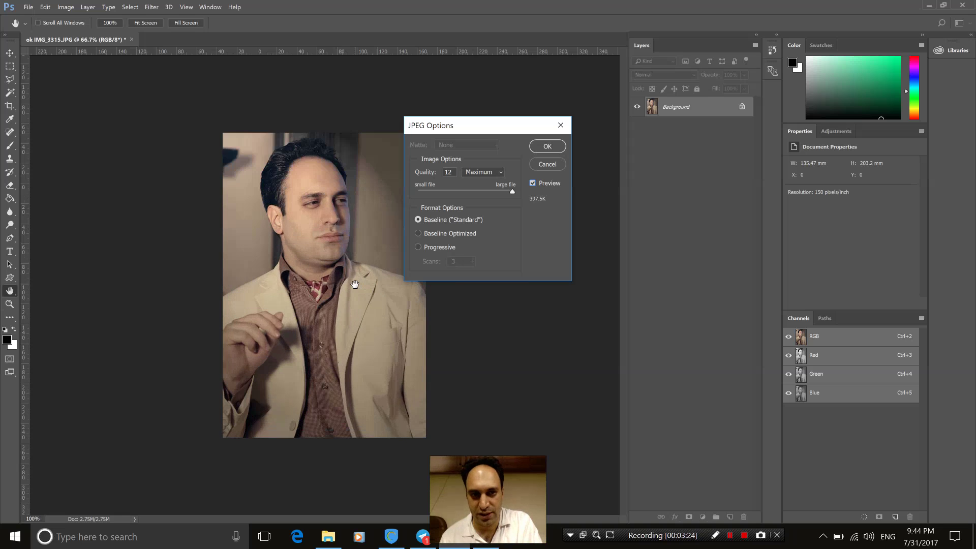
key("ctrl+plus")
left_click_drag(484, 125, 631, 81)
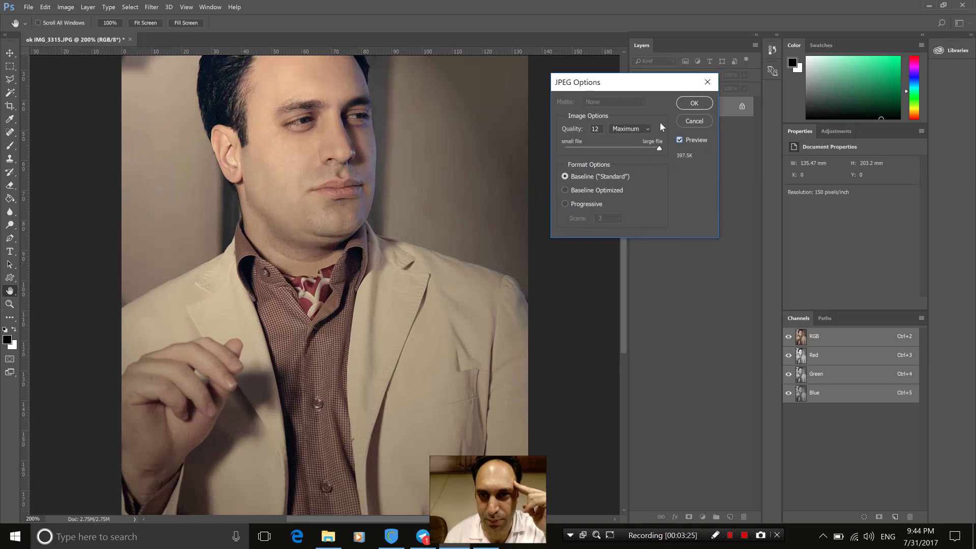
left_click_drag(583, 152, 660, 158)
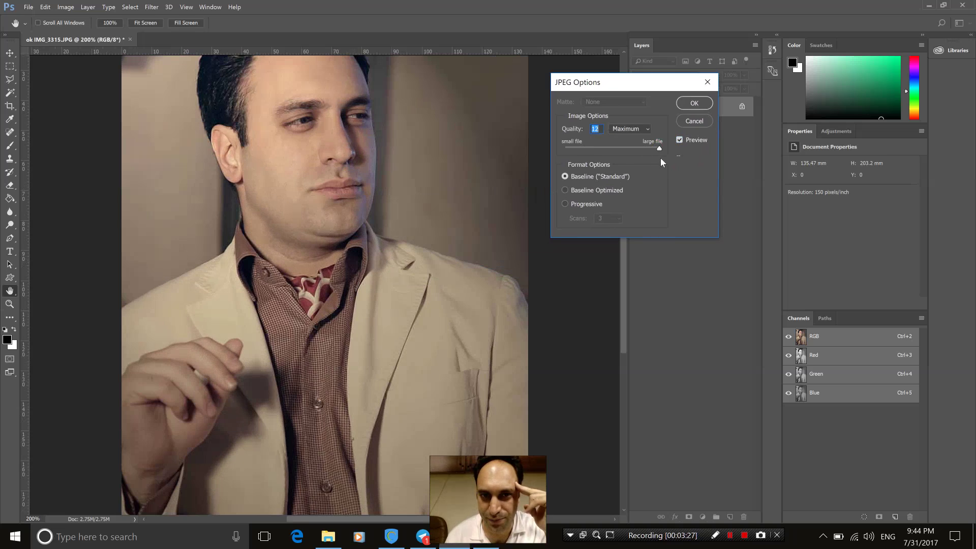
mouse_move(565, 148)
left_mouse_down()
mouse_move(622, 148)
mouse_move(629, 160)
mouse_move(651, 161)
mouse_move(635, 159)
left_mouse_up()
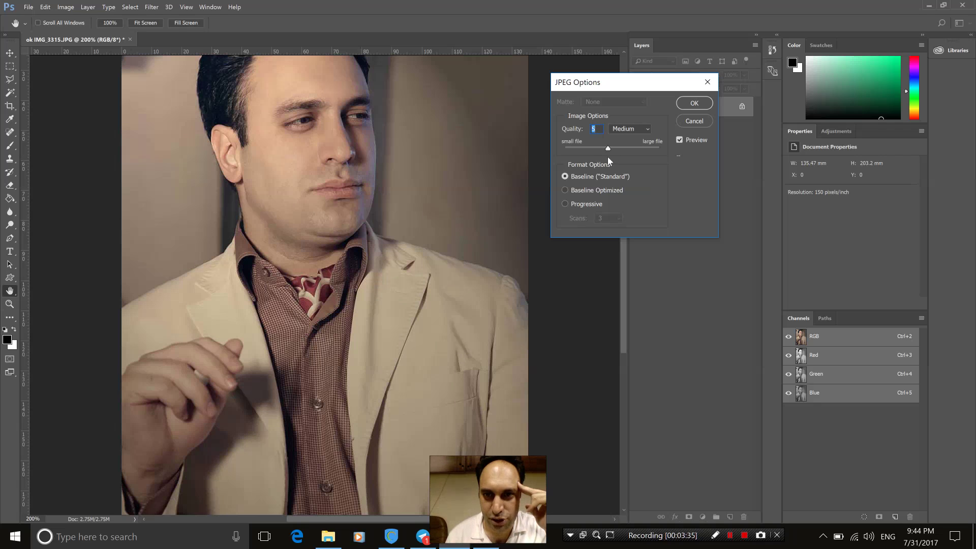
left_click_drag(608, 157, 602, 156)
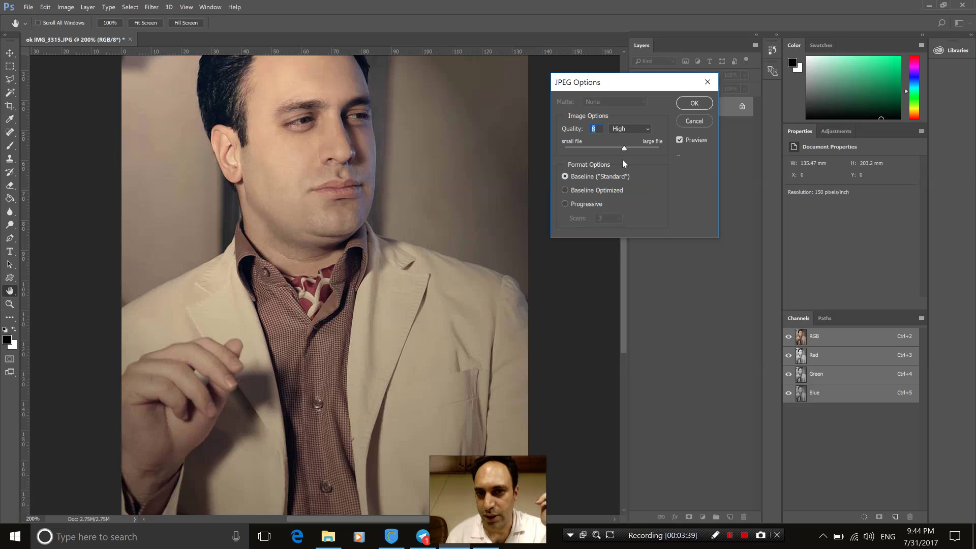
left_click(694, 104)
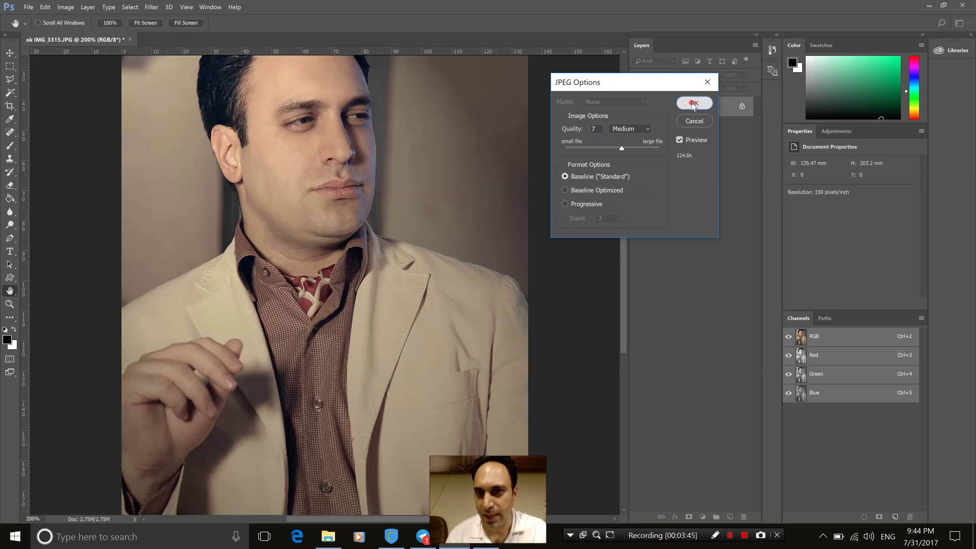
Step: On the desktop, open the Properties of the original ok-IMG_3315.jpg showing 213 KB
left_click(928, 7)
mouse_move(35, 200)
left_mouse_down()
mouse_move(236, 204)
mouse_move(51, 389)
mouse_move(166, 205)
left_mouse_up()
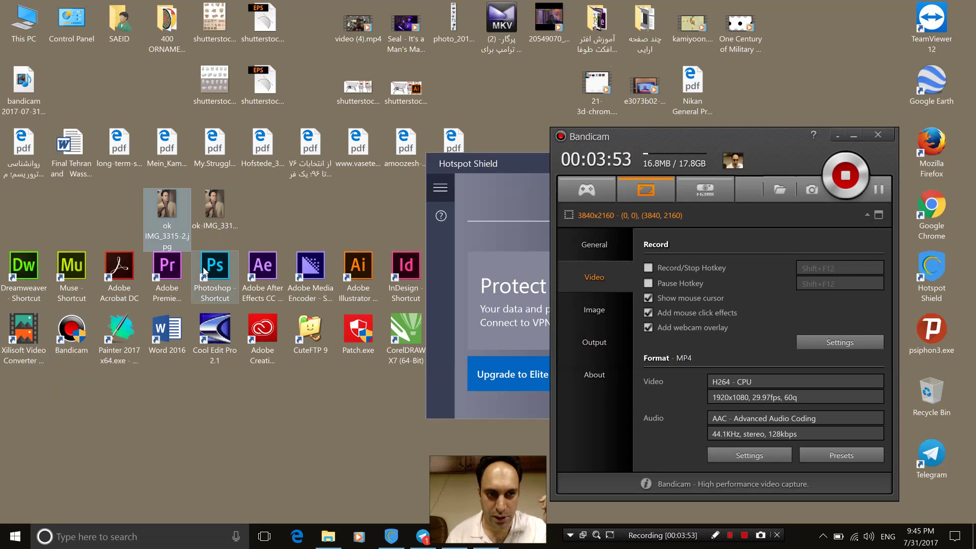
right_click(215, 208)
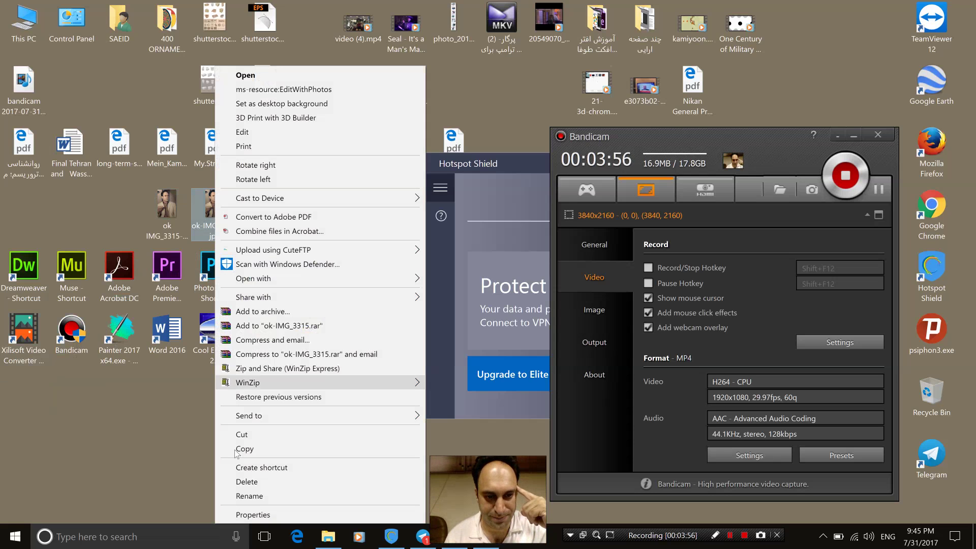
left_click(247, 515)
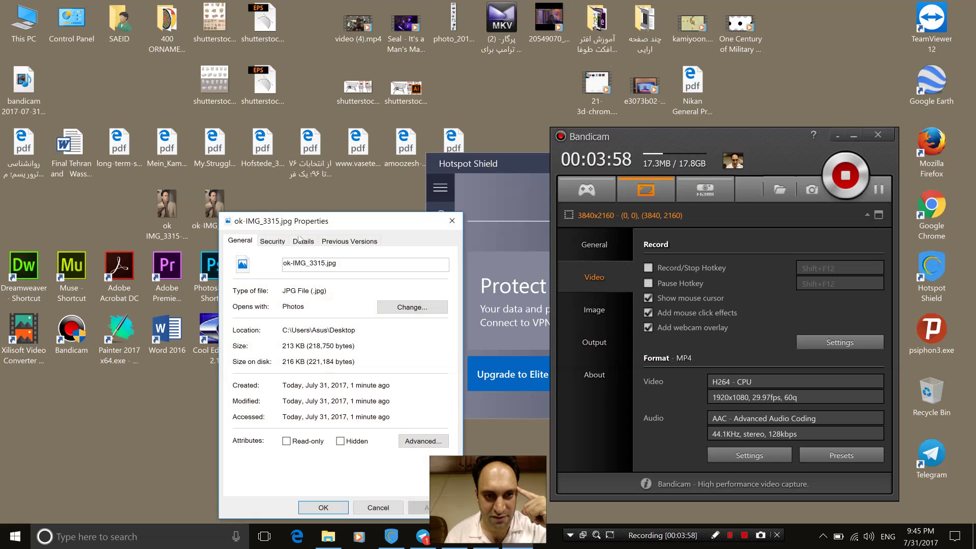
left_click_drag(304, 221, 465, 71)
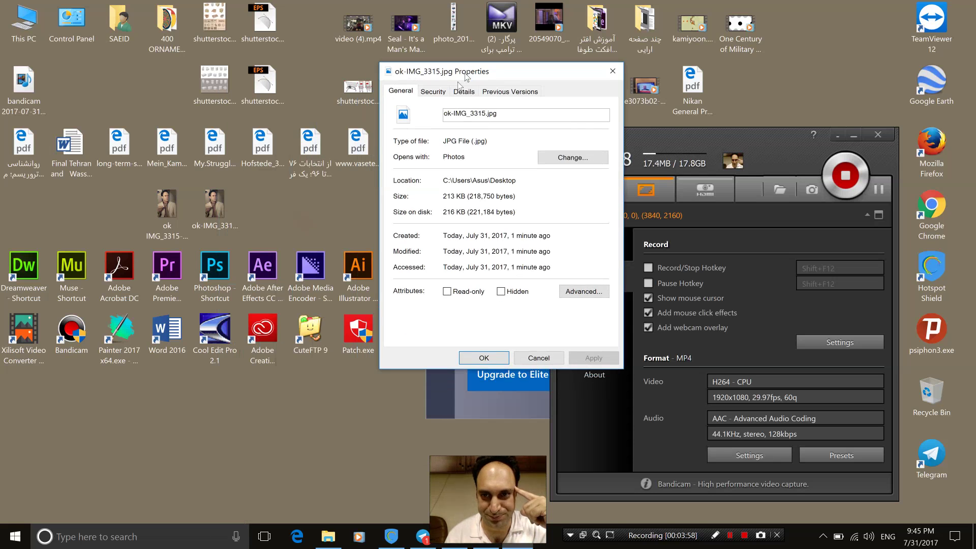
Step: Place ok IMG_3315-2.jpg's Properties (111 KB) beside the original's for comparison
right_click(178, 212)
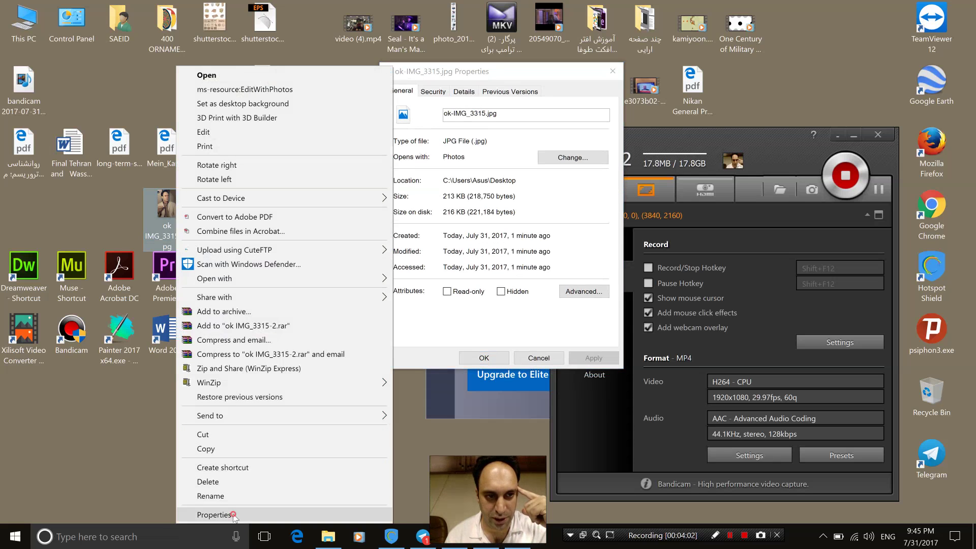
left_click(234, 515)
left_click_drag(226, 235, 227, 79)
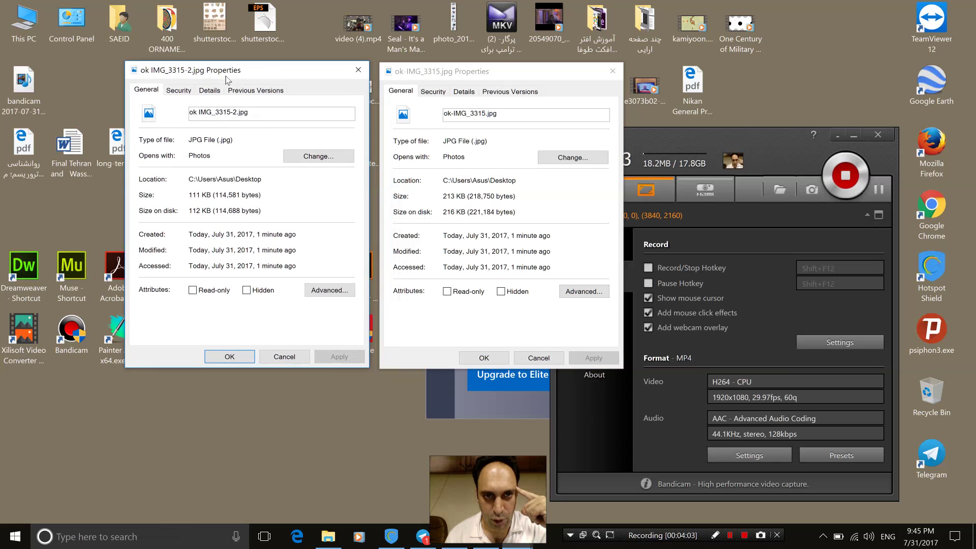
left_click(338, 538)
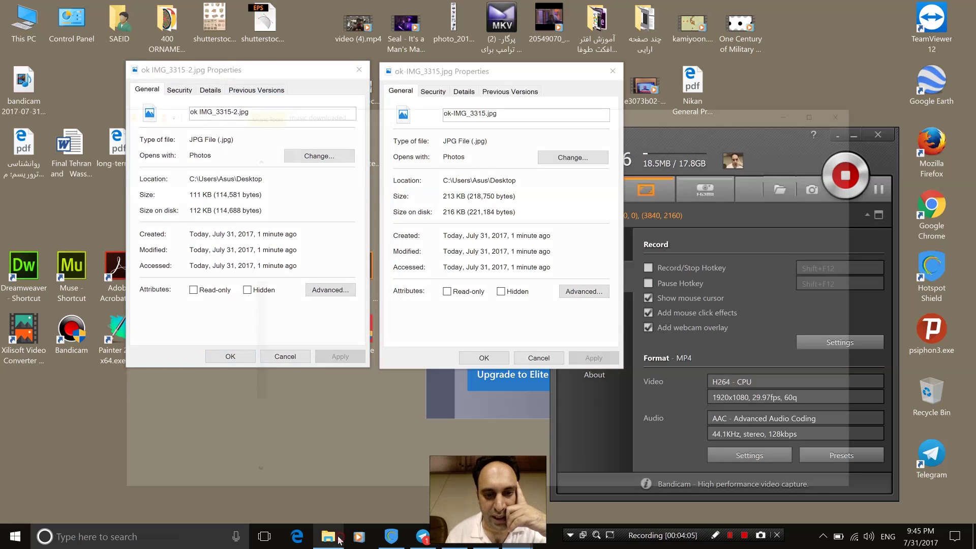
Step: Maximize File Explorer and browse from the Desktop folder to This PC
left_click(845, 8)
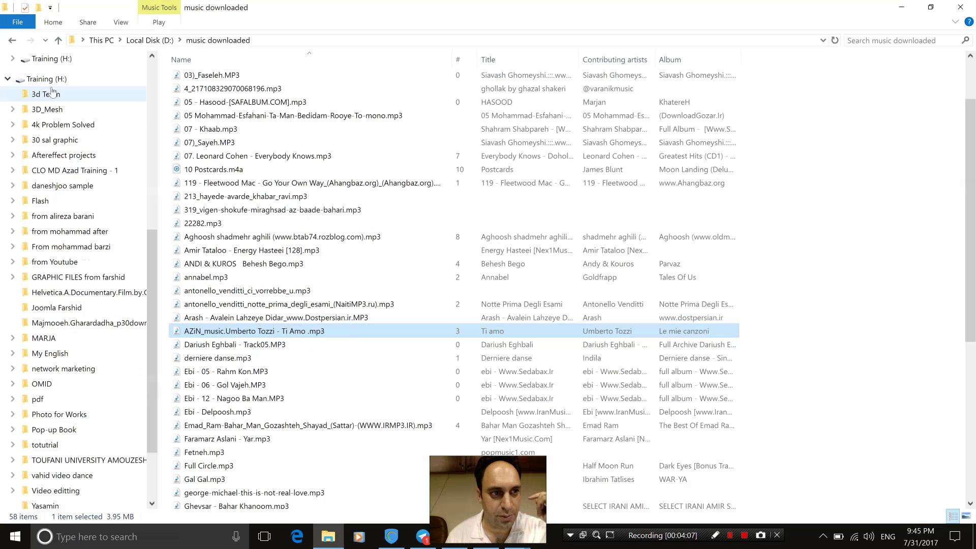
scroll(47, 188, "up", 2)
scroll(47, 187, "up", 3)
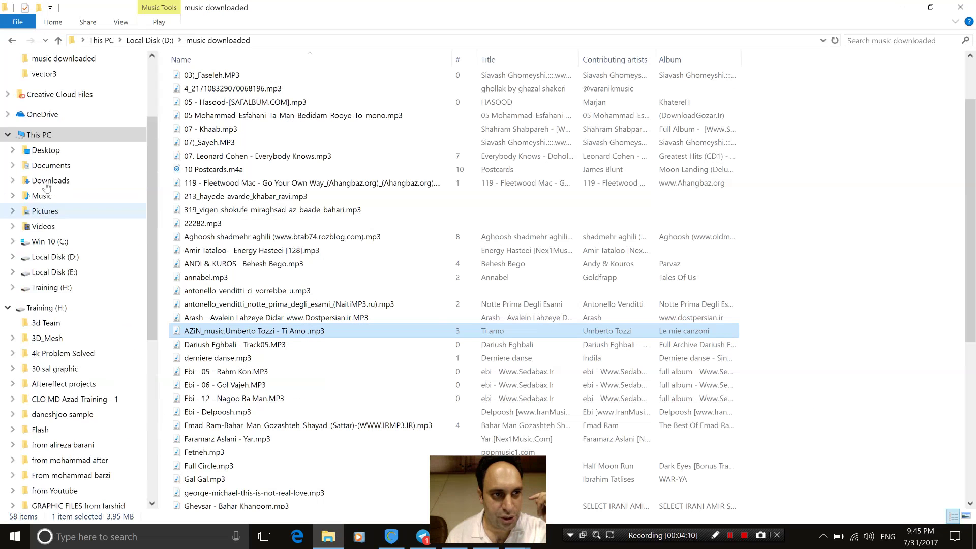
scroll(47, 187, "up", 1)
left_click(38, 212)
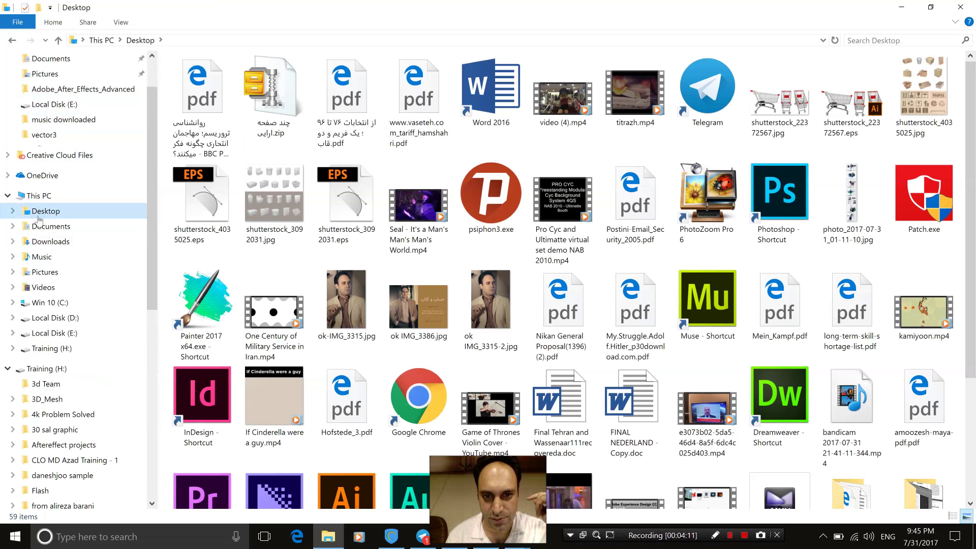
left_click(39, 196)
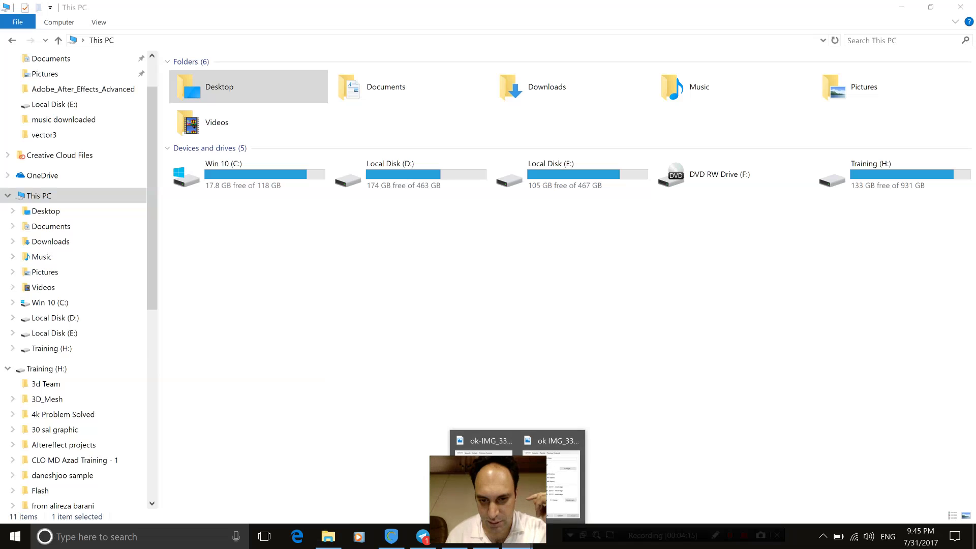
Step: Bring both Properties dialogs forward and highlight the copy's 111 KB beside the original's 213 KB
left_click(554, 457)
left_click(480, 442)
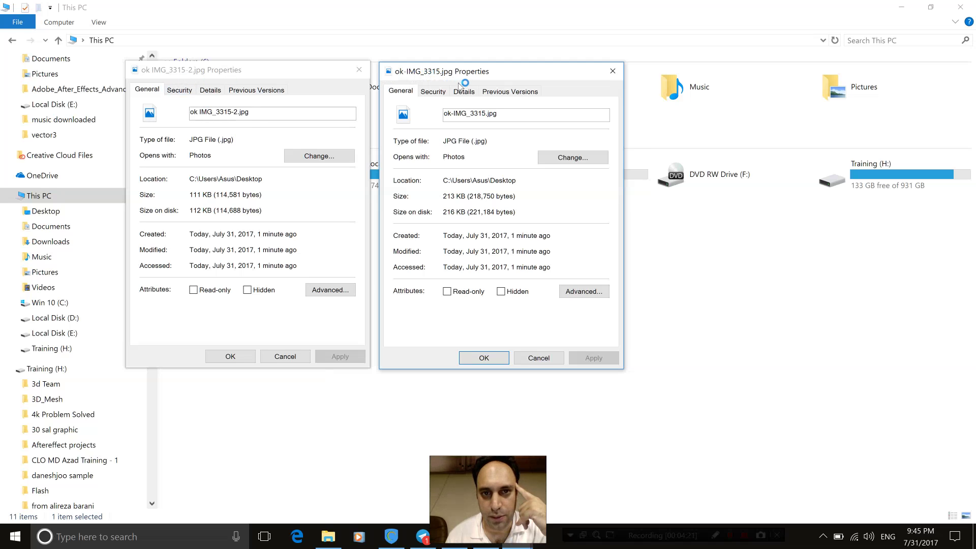
left_click_drag(469, 76, 470, 76)
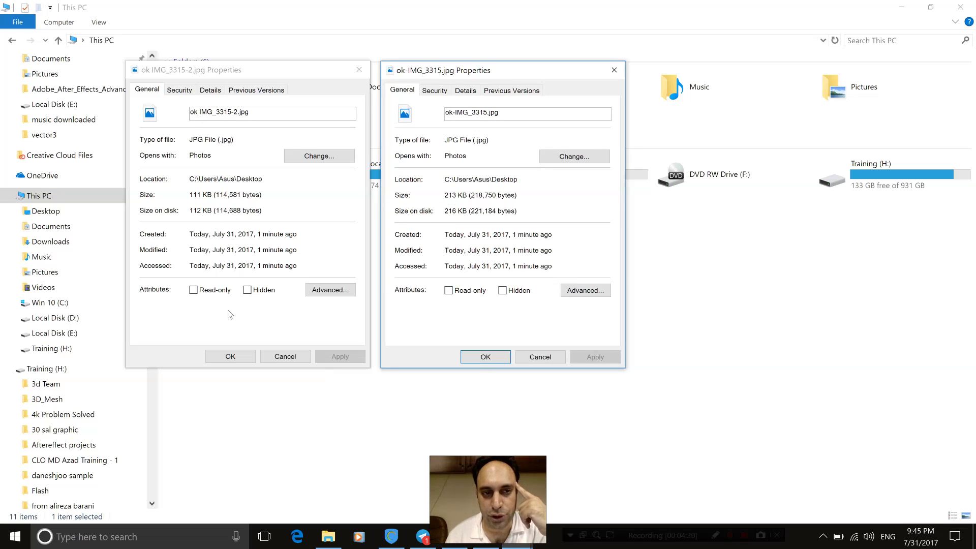
left_click_drag(202, 195, 186, 195)
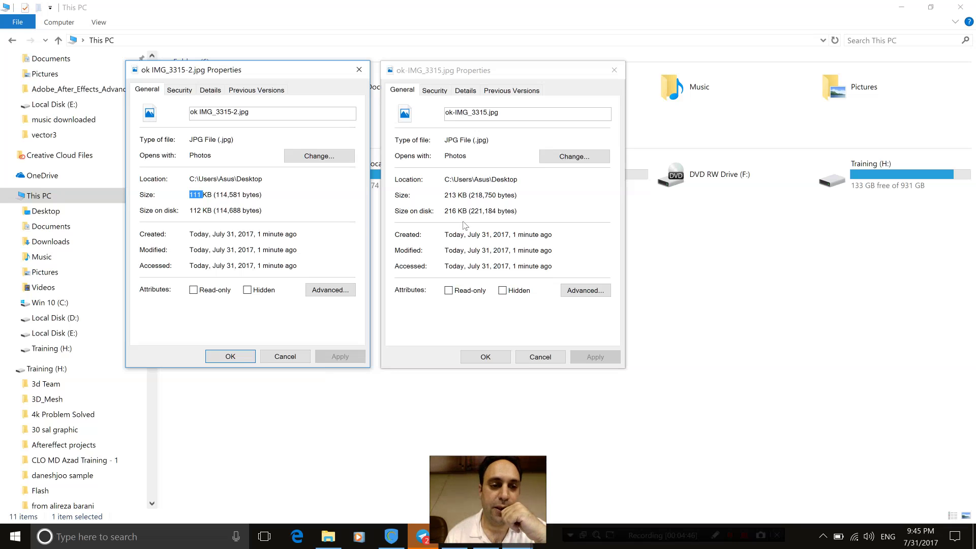
Step: Toggle both Properties dialogs between General and Details to compare file size against image details
left_click(204, 90)
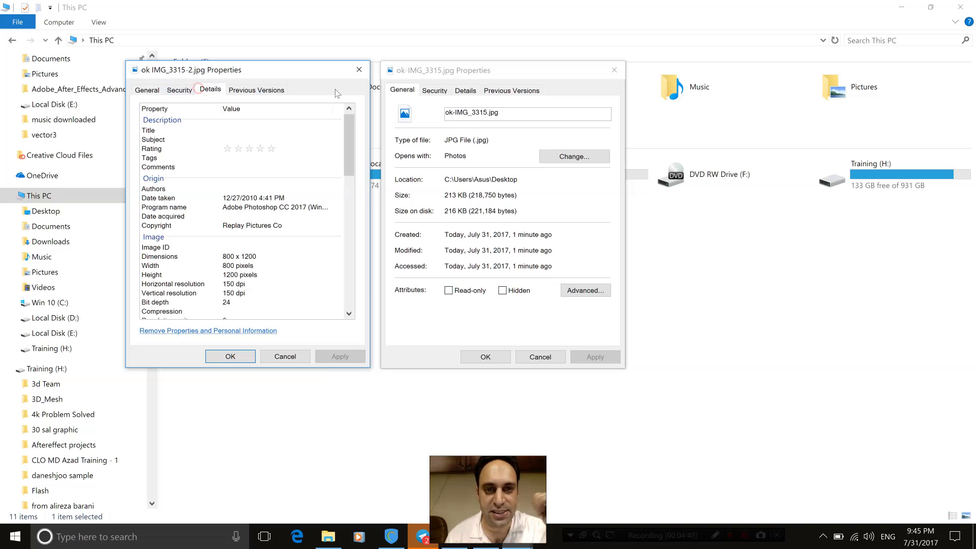
left_click(465, 90)
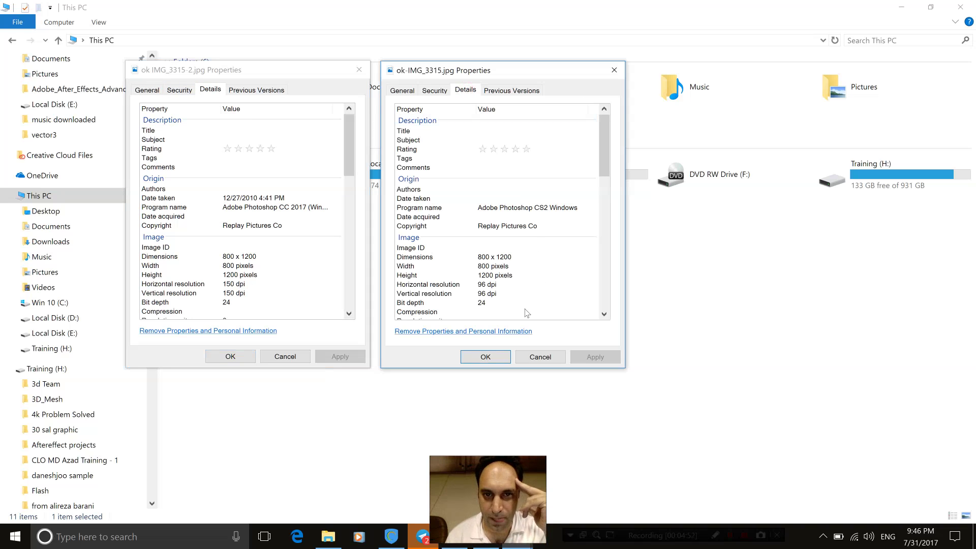
left_click(150, 89)
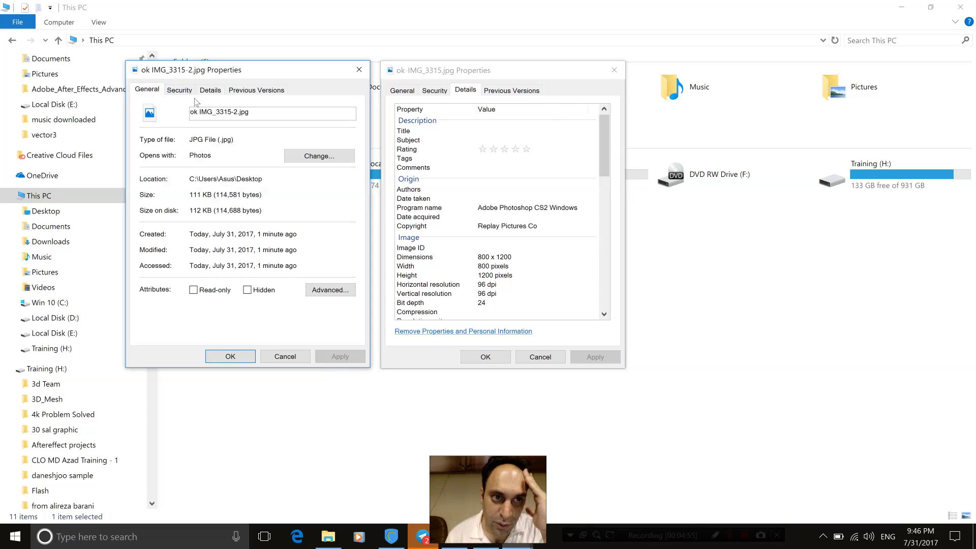
left_click(214, 91)
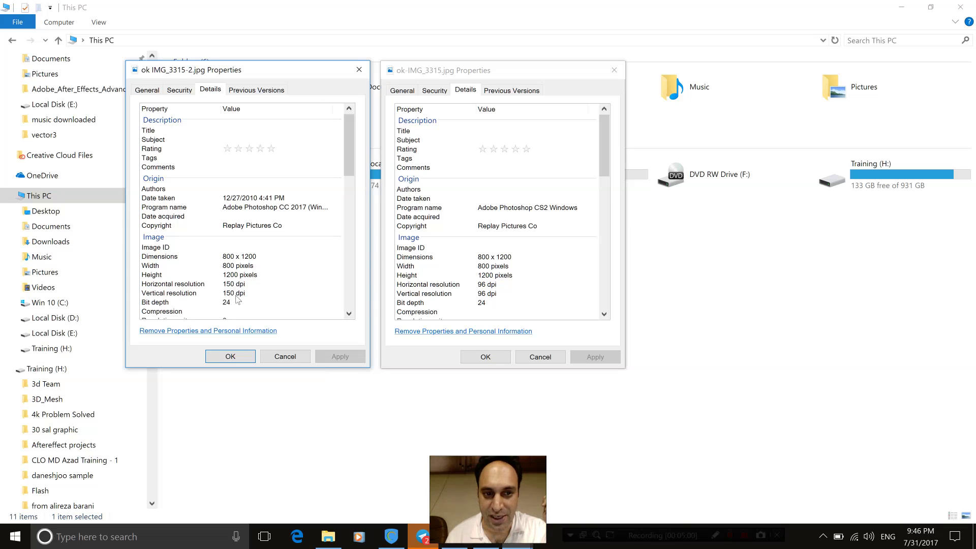
left_click(143, 89)
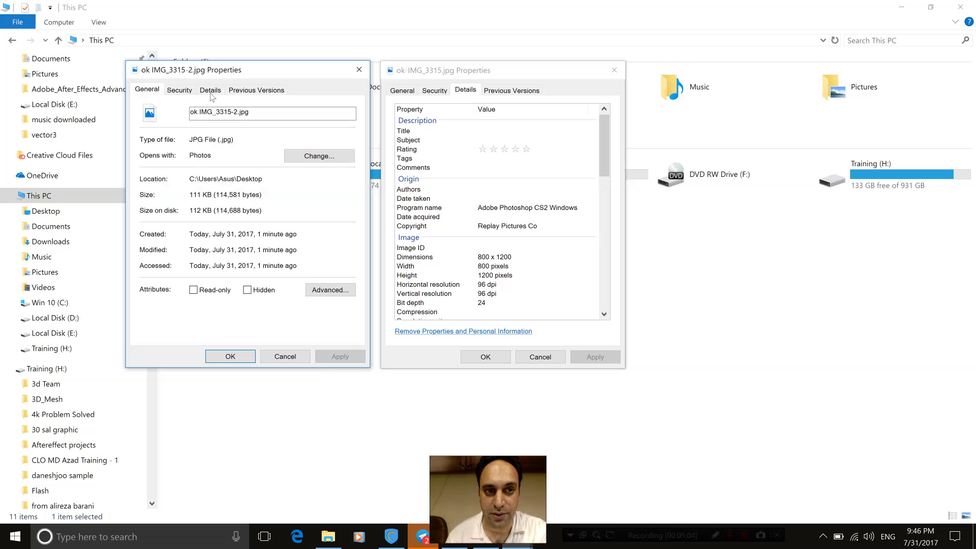
left_click(212, 92)
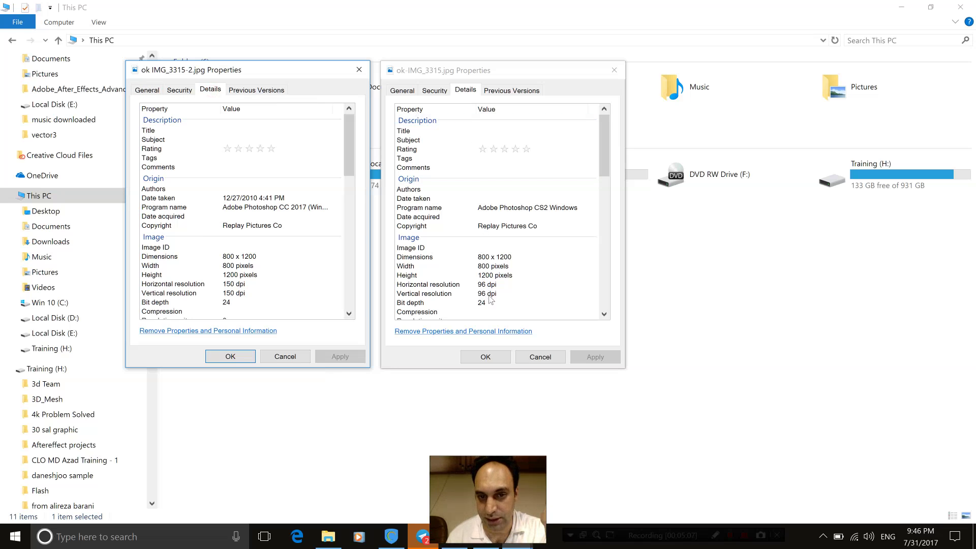
left_click(402, 90)
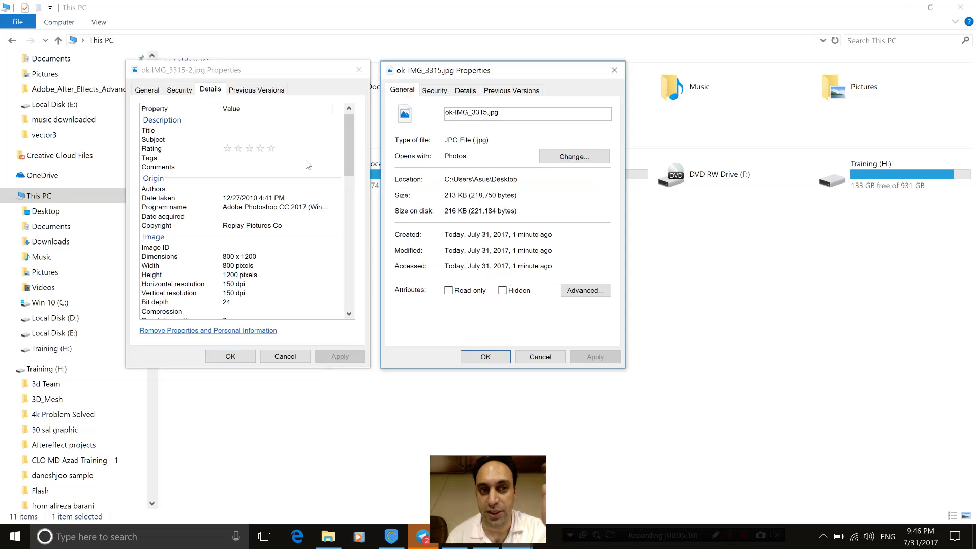
left_click(146, 90)
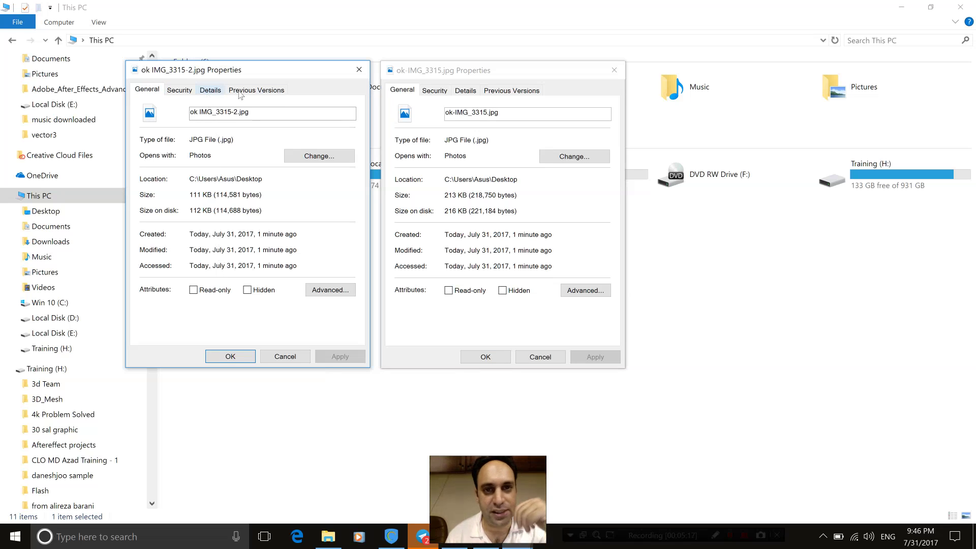
Step: Set the dialogs side by side: both are 800 × 1200, the copy at 150 dpi versus 96 dpi
left_click_drag(461, 74, 614, 66)
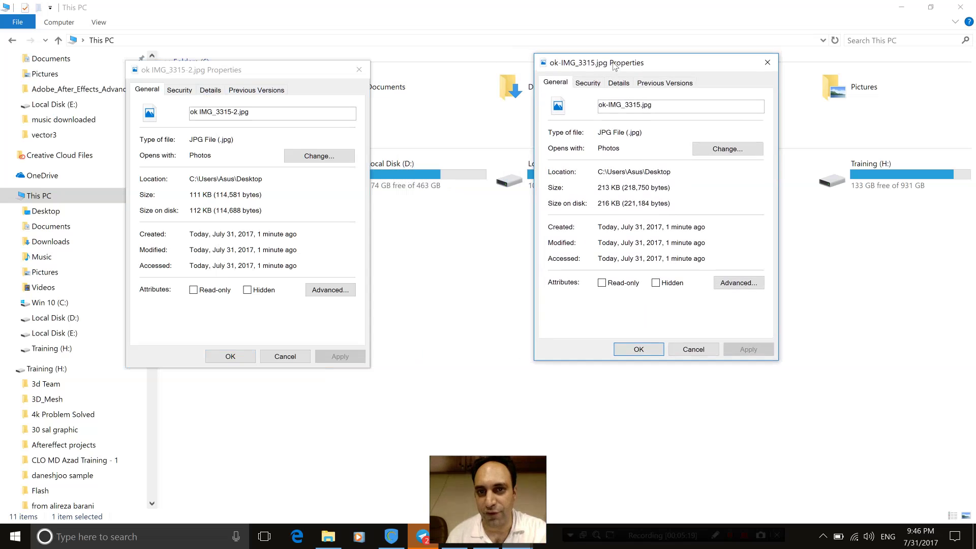
left_click_drag(301, 75, 462, 68)
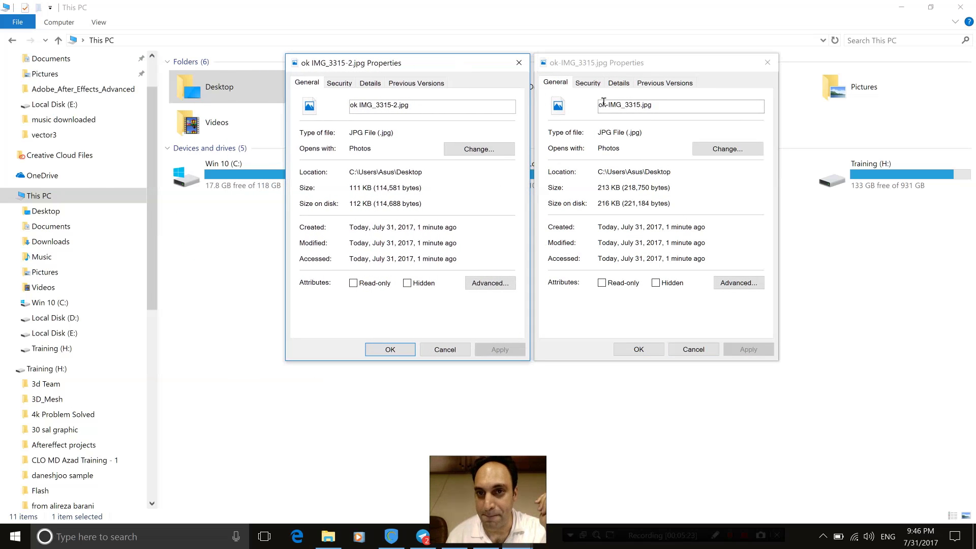
left_click(618, 83)
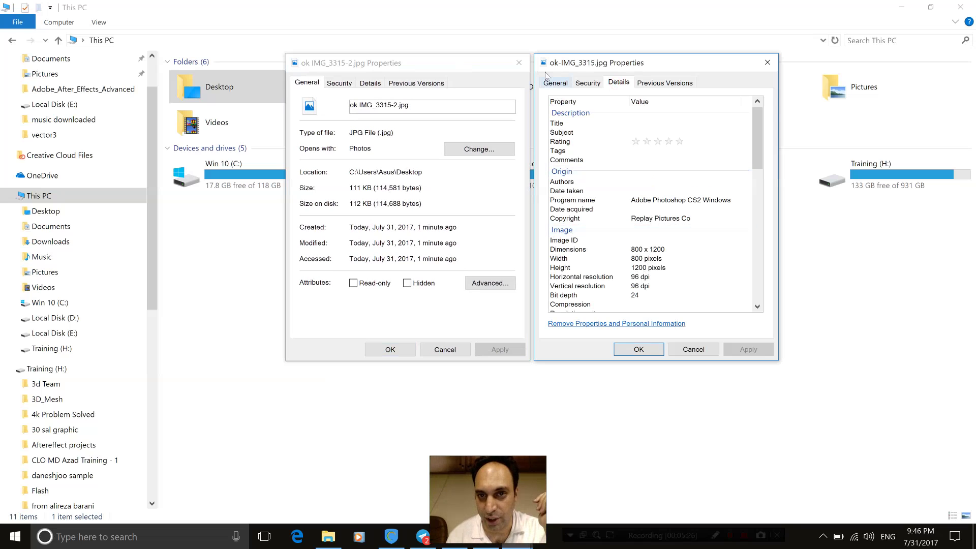
left_click(555, 84)
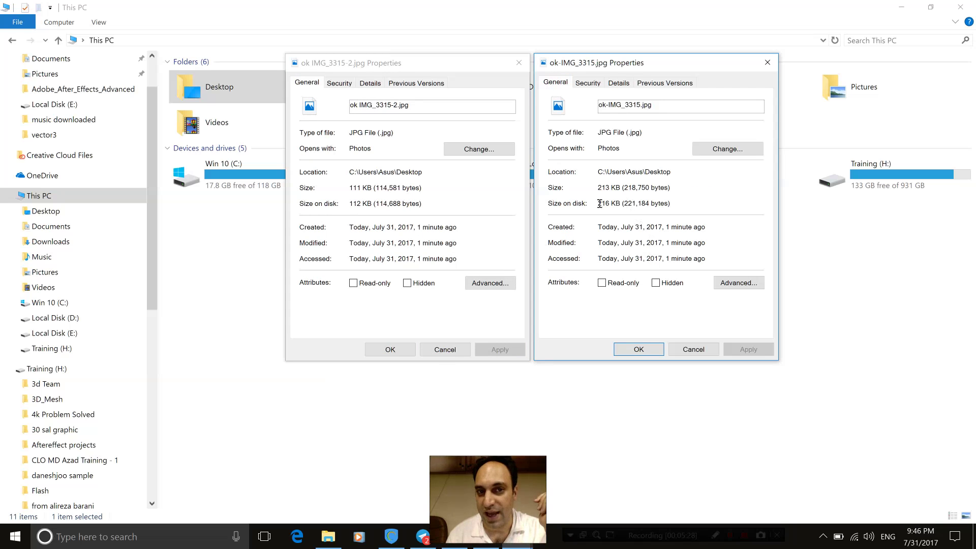
left_click(370, 83)
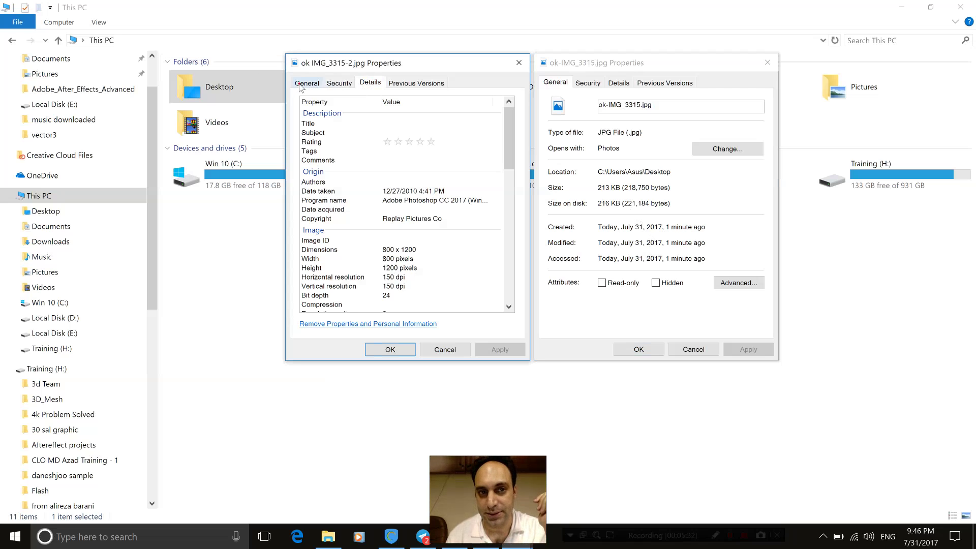
left_click(306, 83)
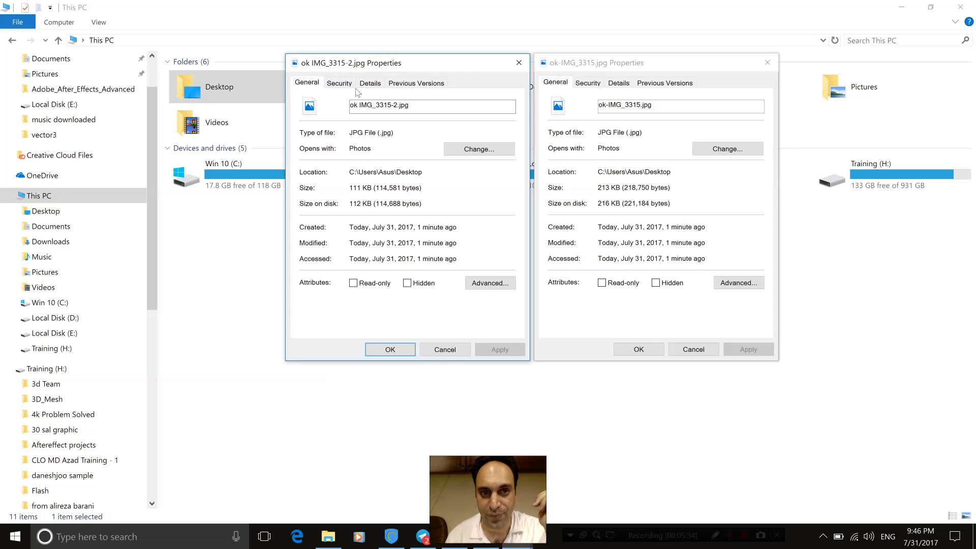
left_click(370, 83)
left_click_drag(559, 66, 666, 120)
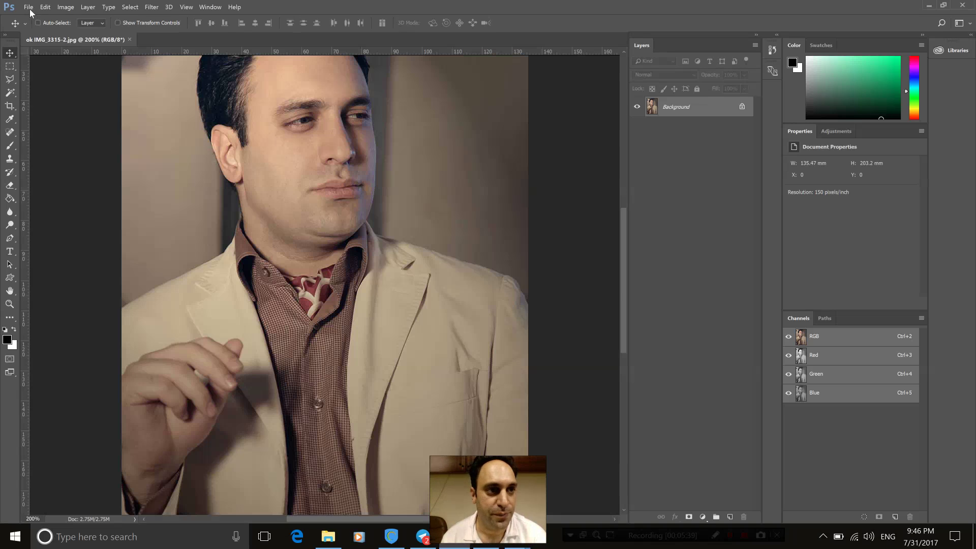
left_click(28, 7)
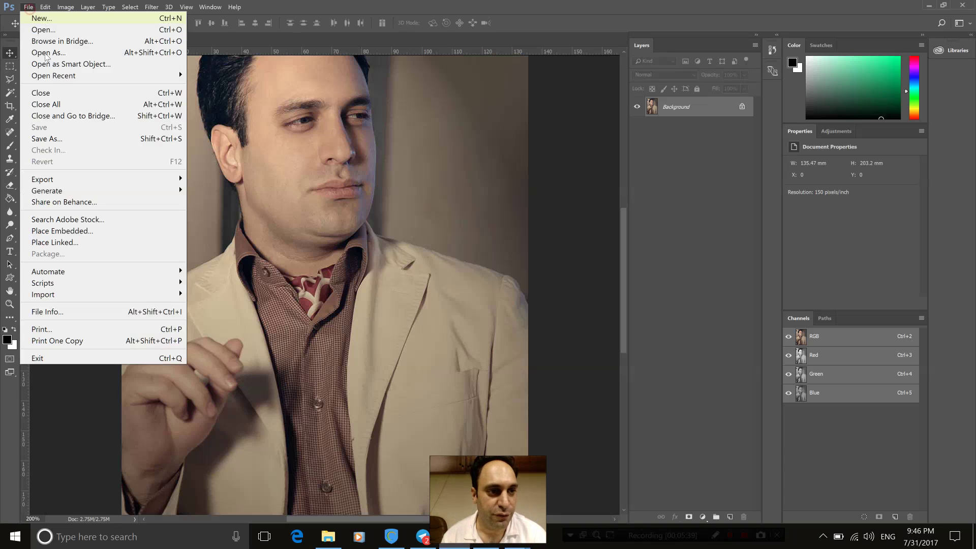
left_click(70, 139)
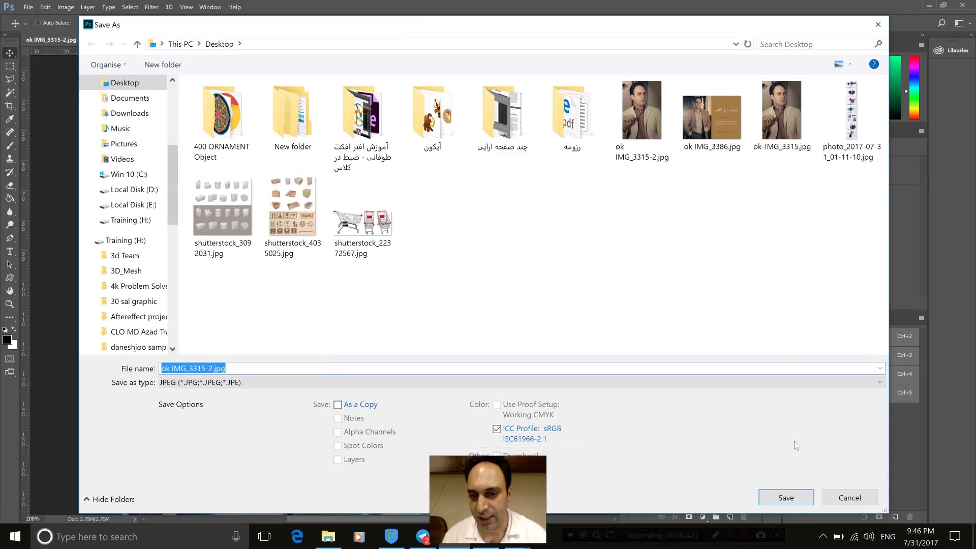
left_click(850, 498)
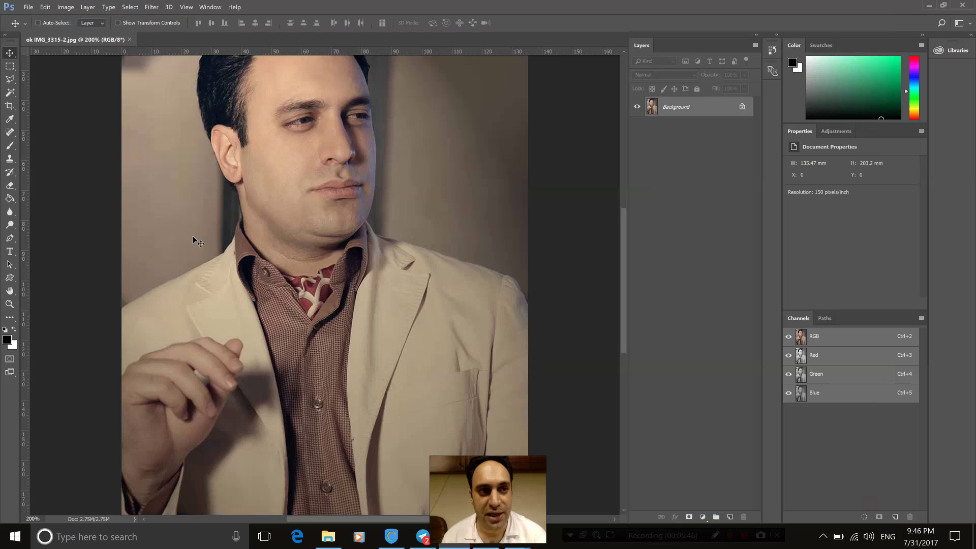
left_click(66, 7)
left_click(82, 92)
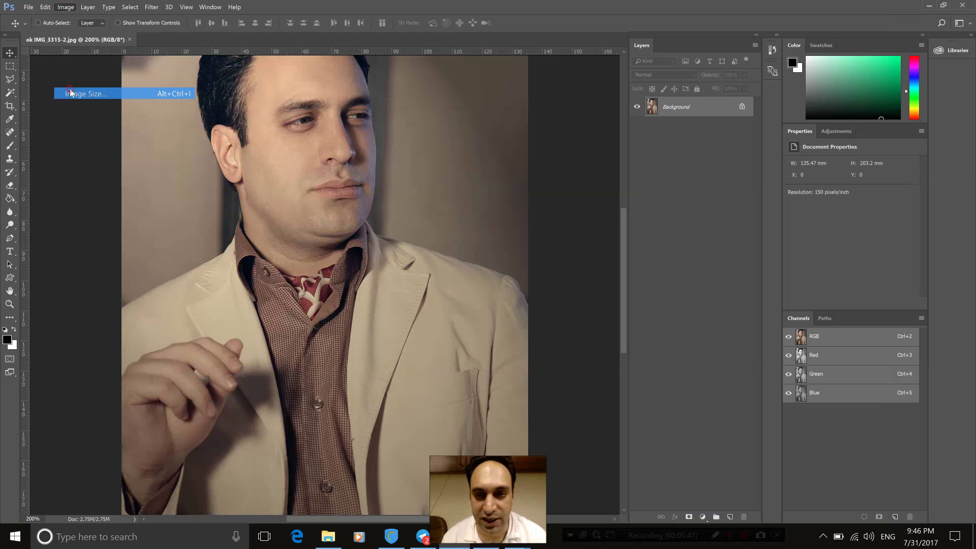
mouse_move(342, 166)
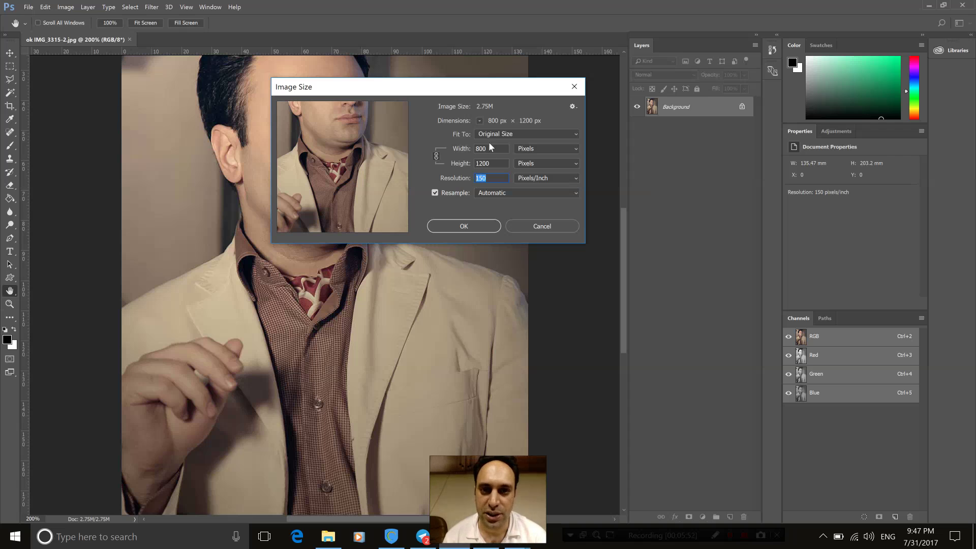
left_click(519, 227)
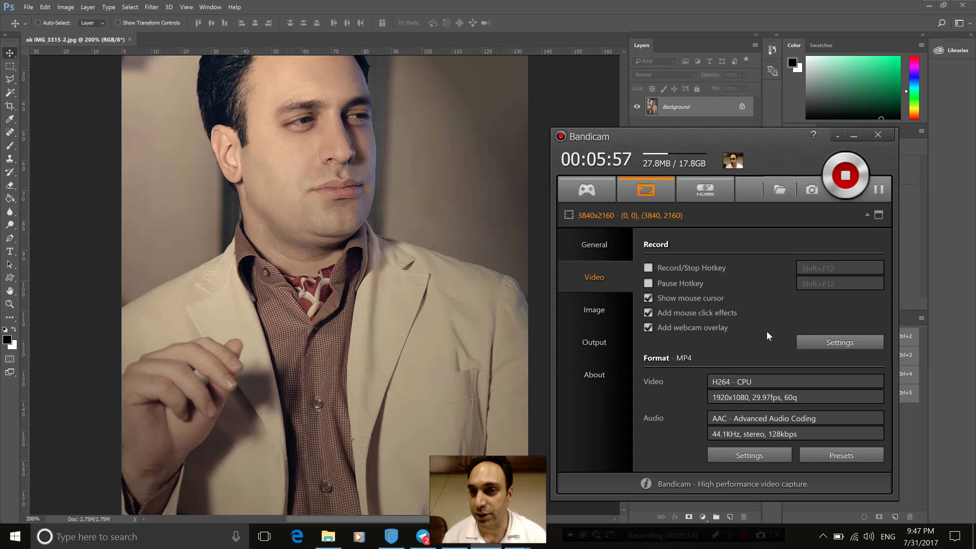